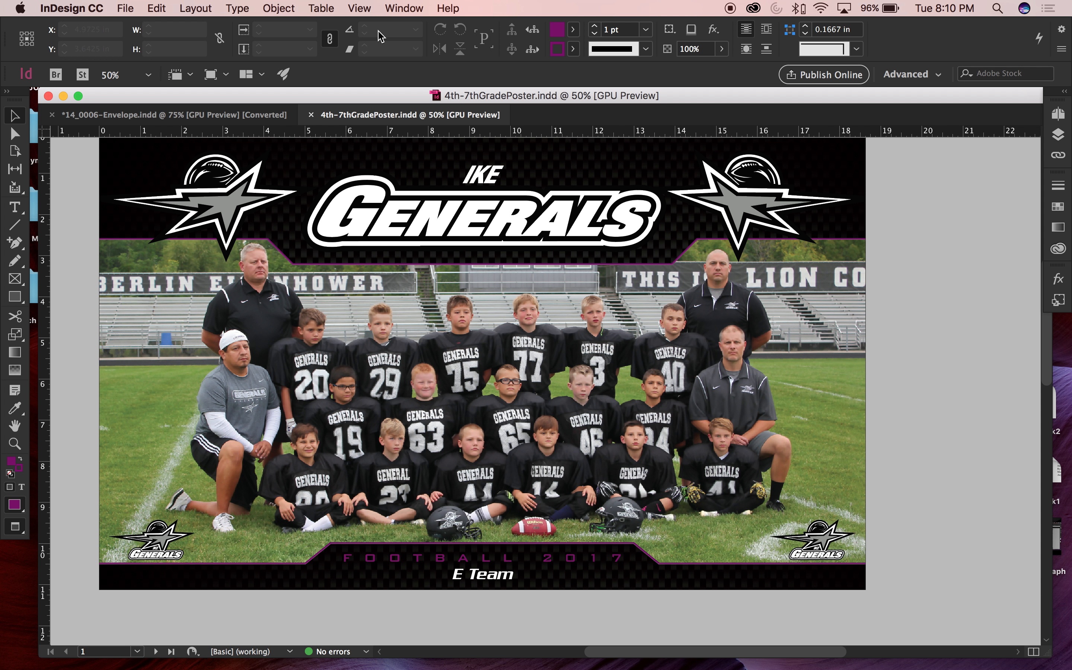
Step: Clear the selection of the team photo and set the document's display performance to Typical Display
left_click(480, 405)
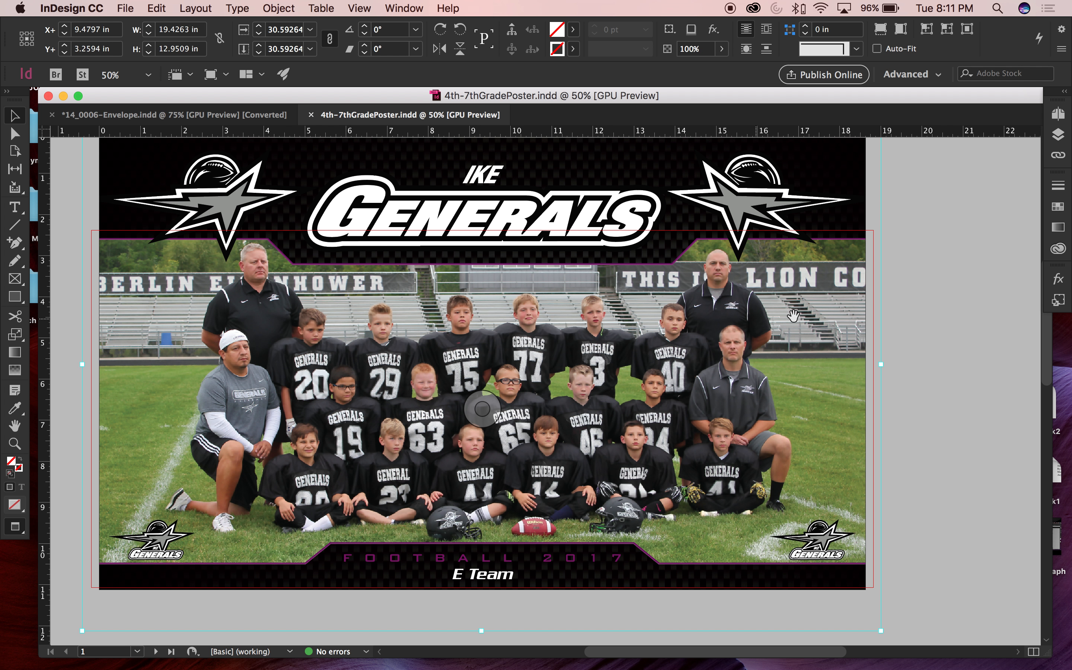
left_click(916, 283)
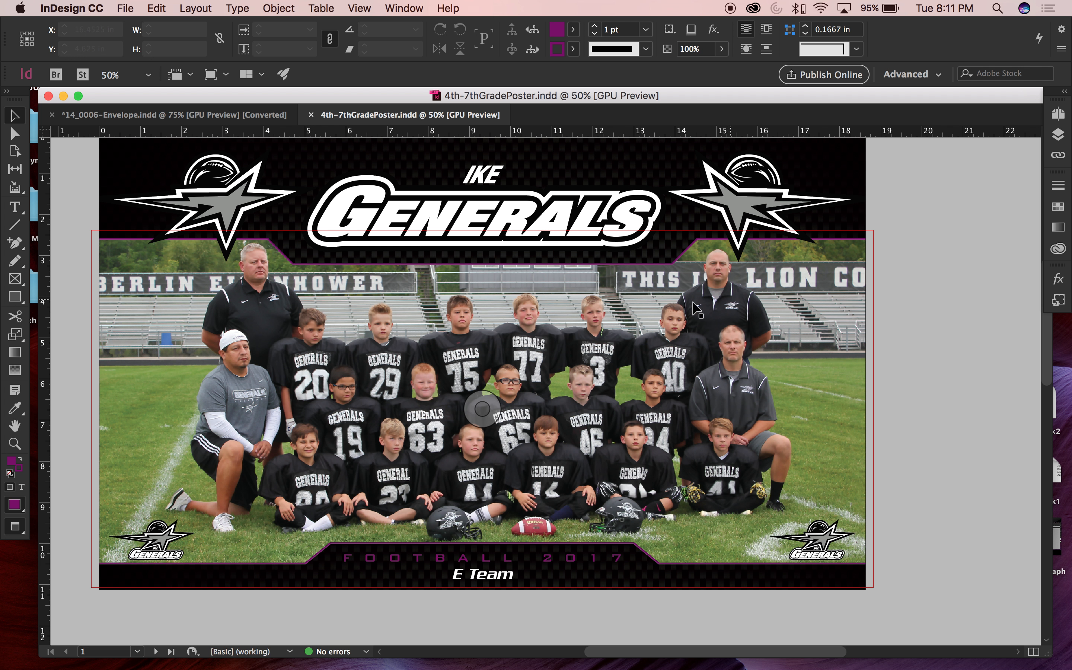
left_click(360, 8)
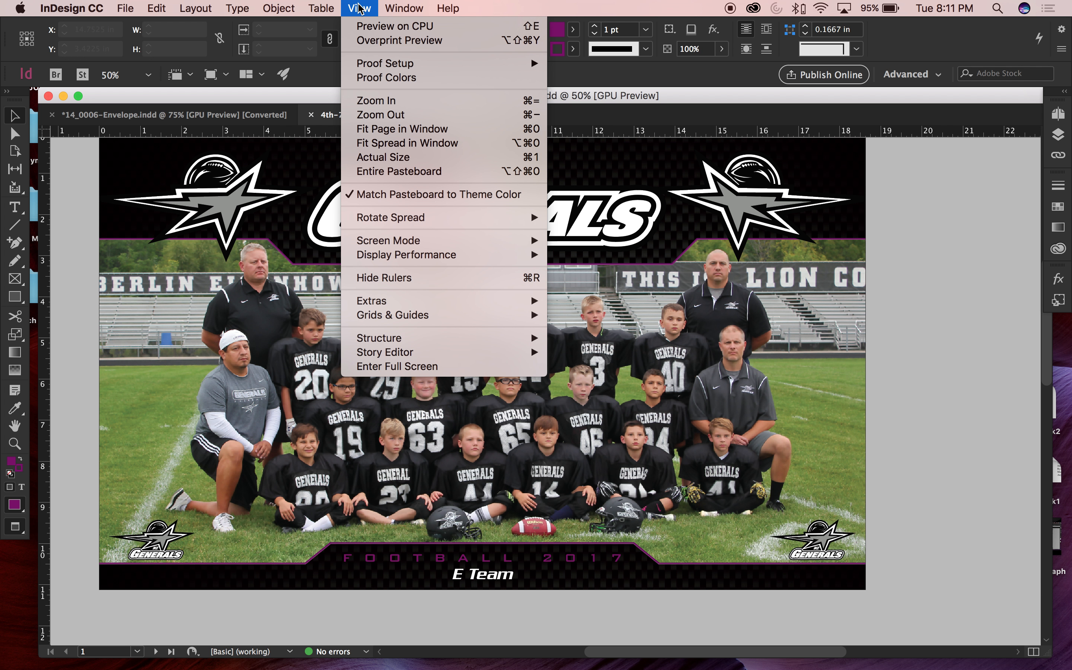
mouse_move(430, 261)
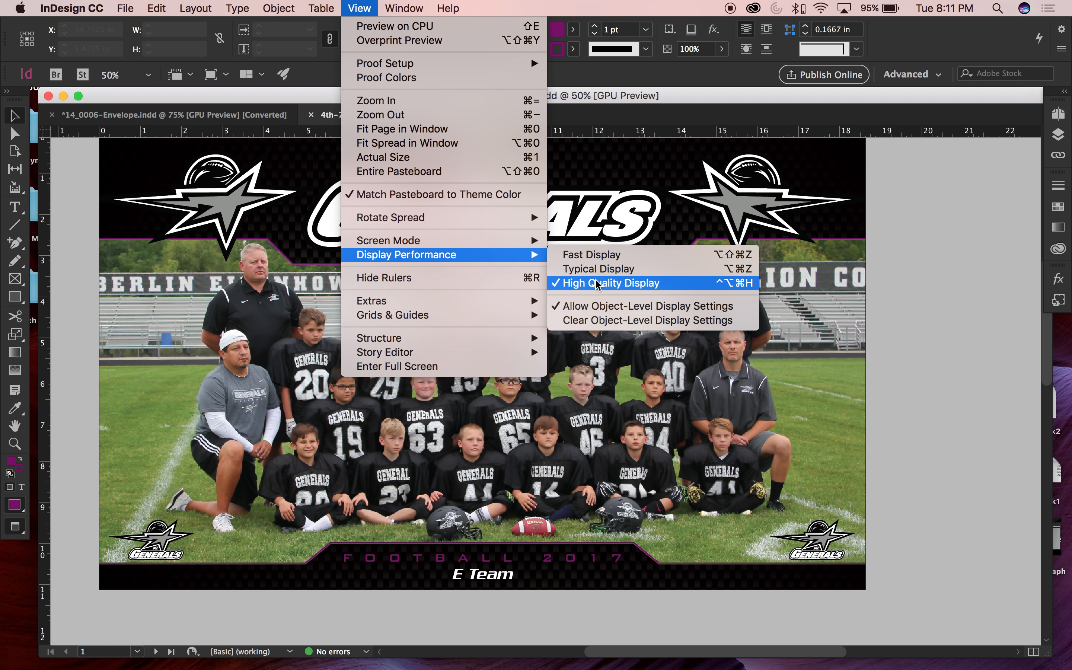
left_click(586, 272)
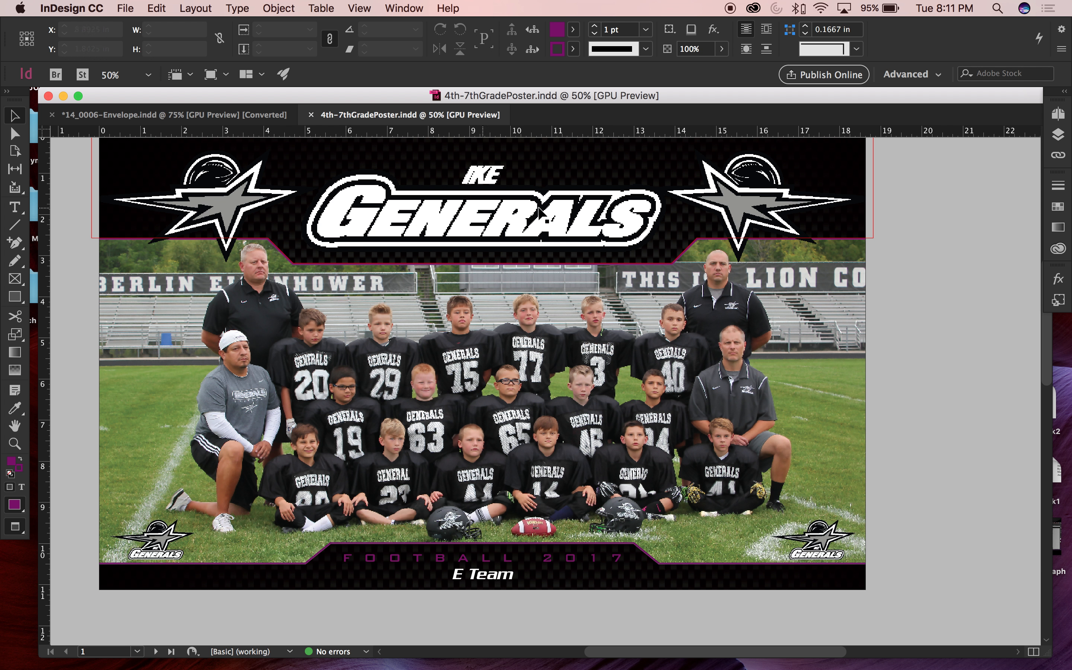
Step: Examine the jersey lettering and the Generals header artwork at close range to judge the display quality
key("super+equal")
key("super+equal")
key("super+equal")
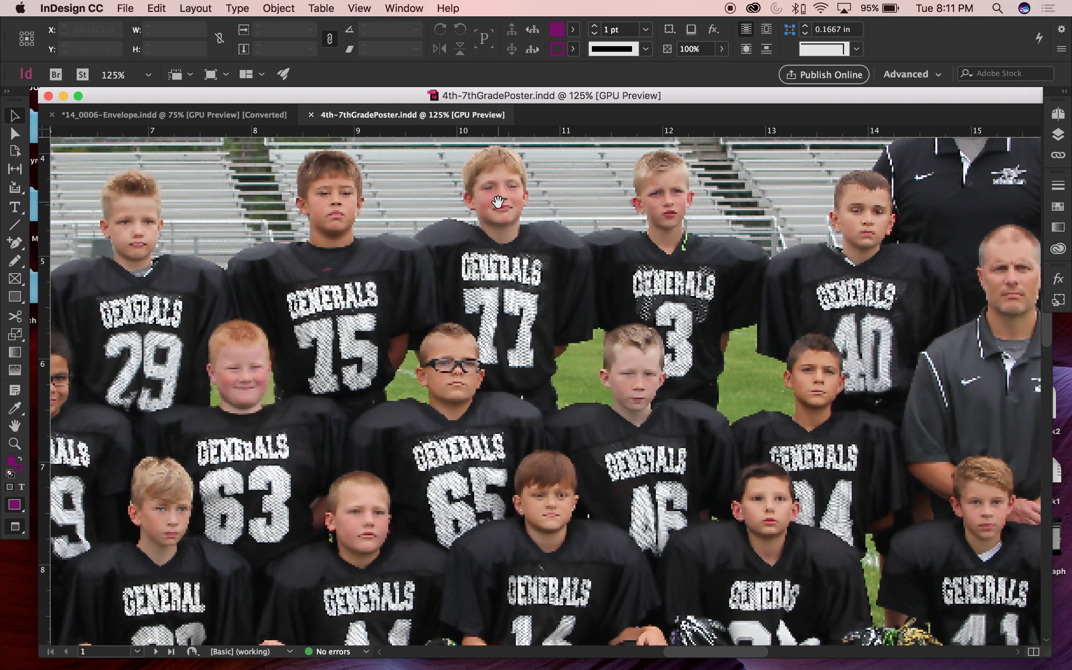
scroll(498, 202, "up", 10)
key("super+minus")
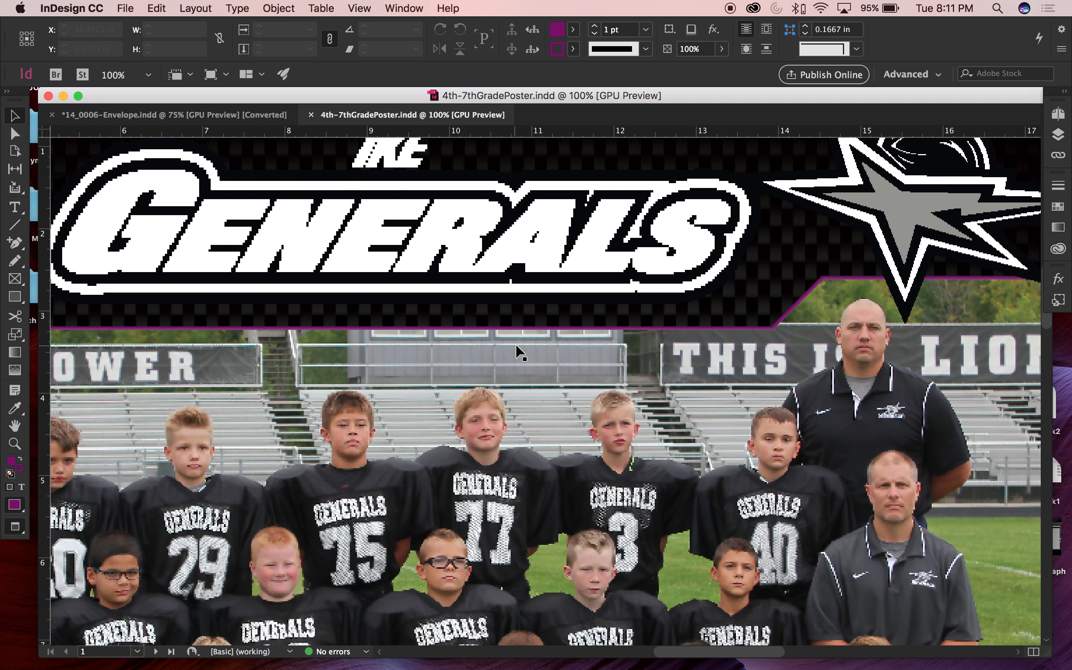
key("super+minus")
key("super+minus")
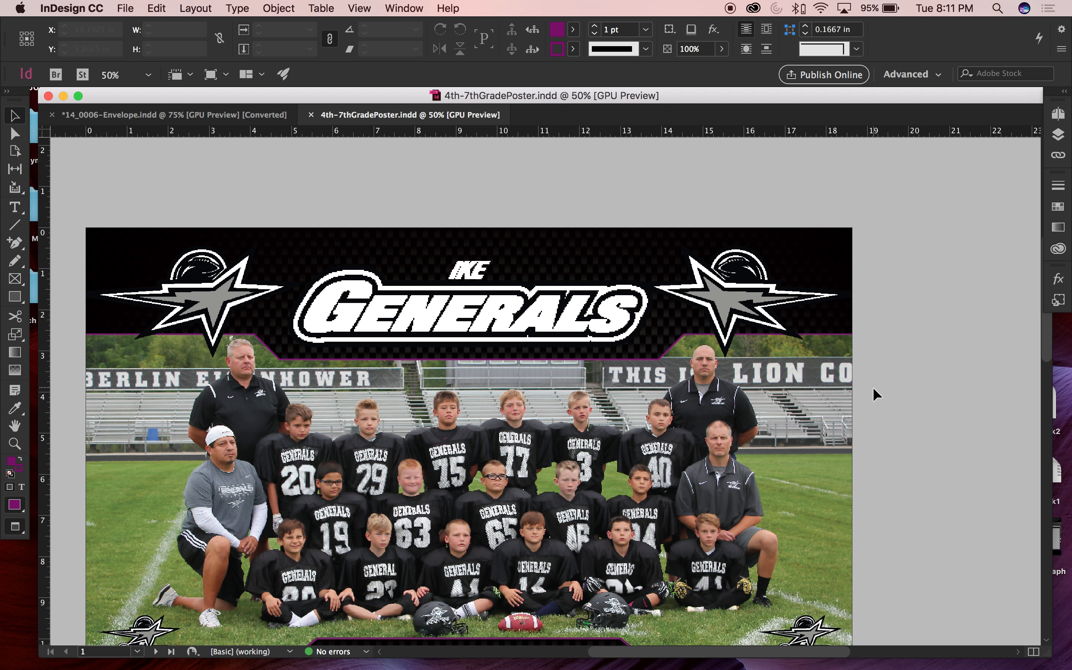
Step: Inspect the B Team poster on page 2 and briefly highlight part of its FOOTBALL 2017 text
scroll(866, 441, "down", 15)
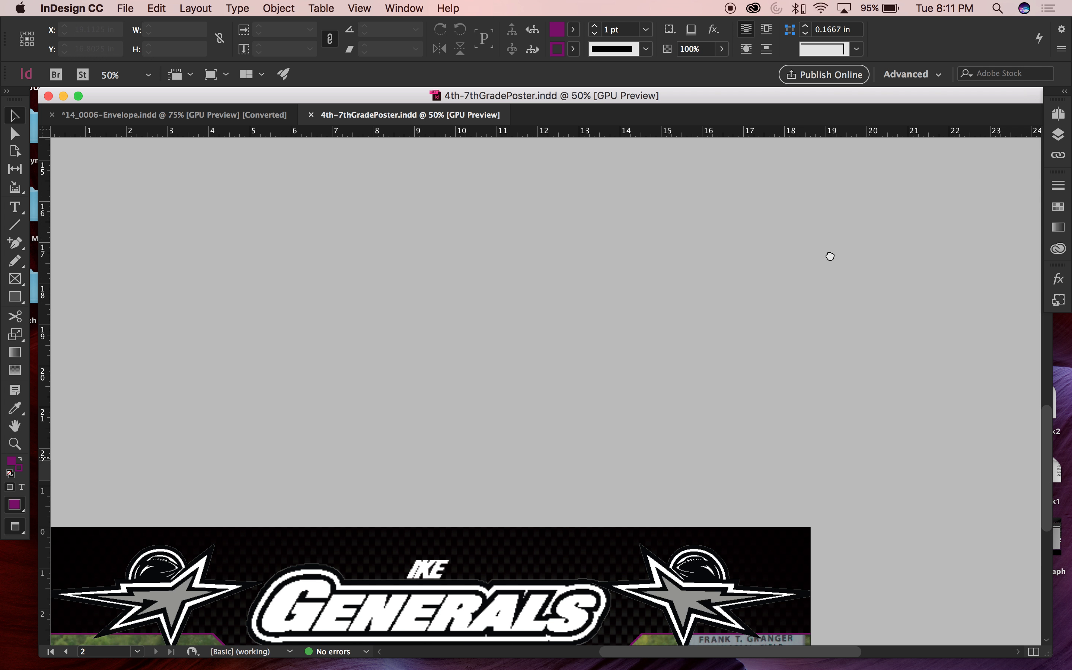
scroll(769, 498, "down", 5)
scroll(769, 498, "left", 4)
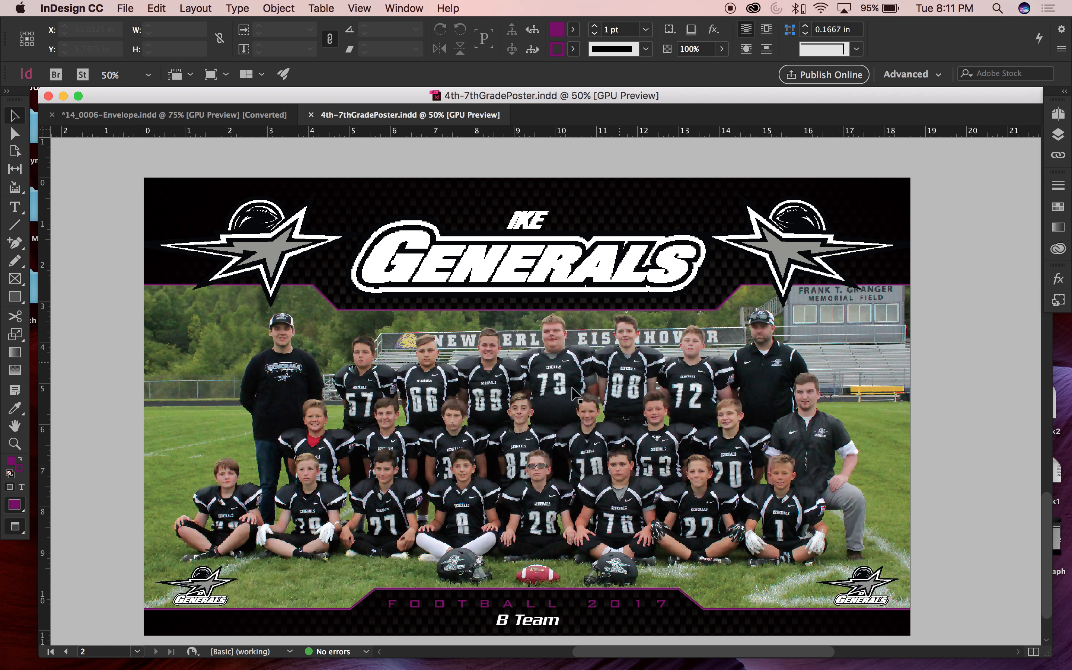
scroll(595, 548, "down", 3)
double_click(589, 551)
left_click_drag(616, 551, 408, 541)
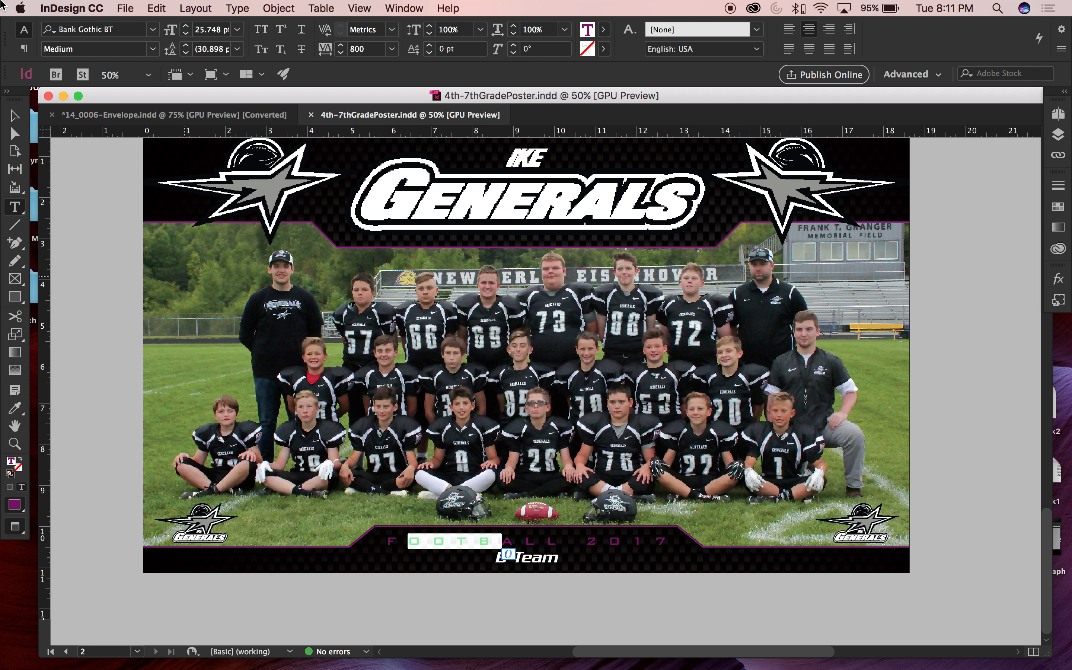
left_click(14, 116)
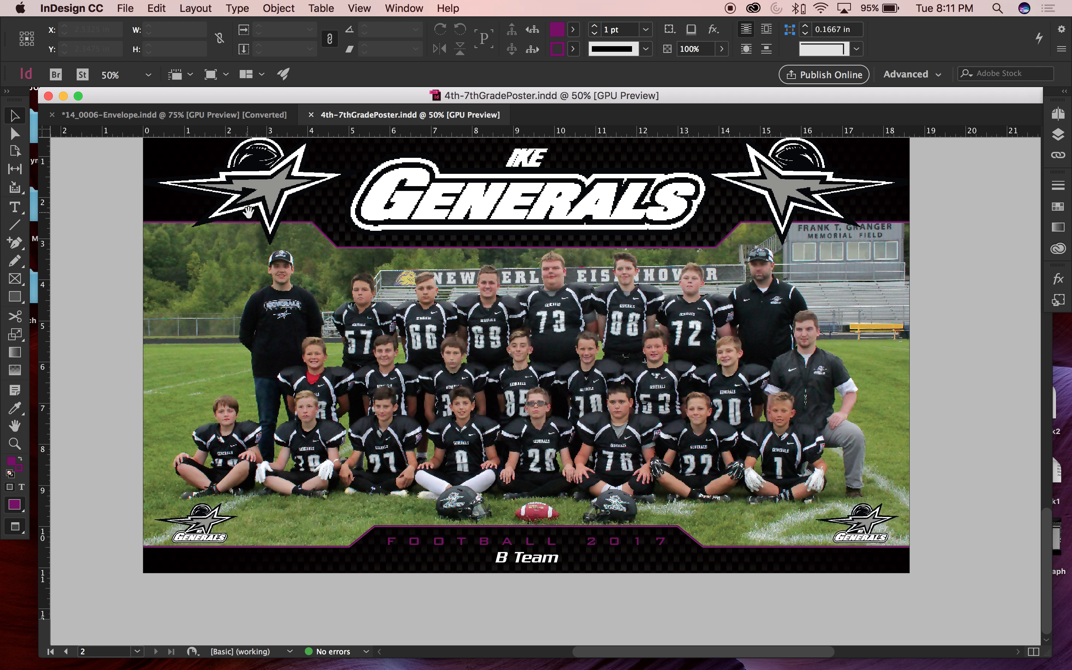
Step: Go back to the E Team poster on page 1 and examine how smoothly the pages redraw
scroll(302, 315, "up", 5)
scroll(302, 315, "up", 15)
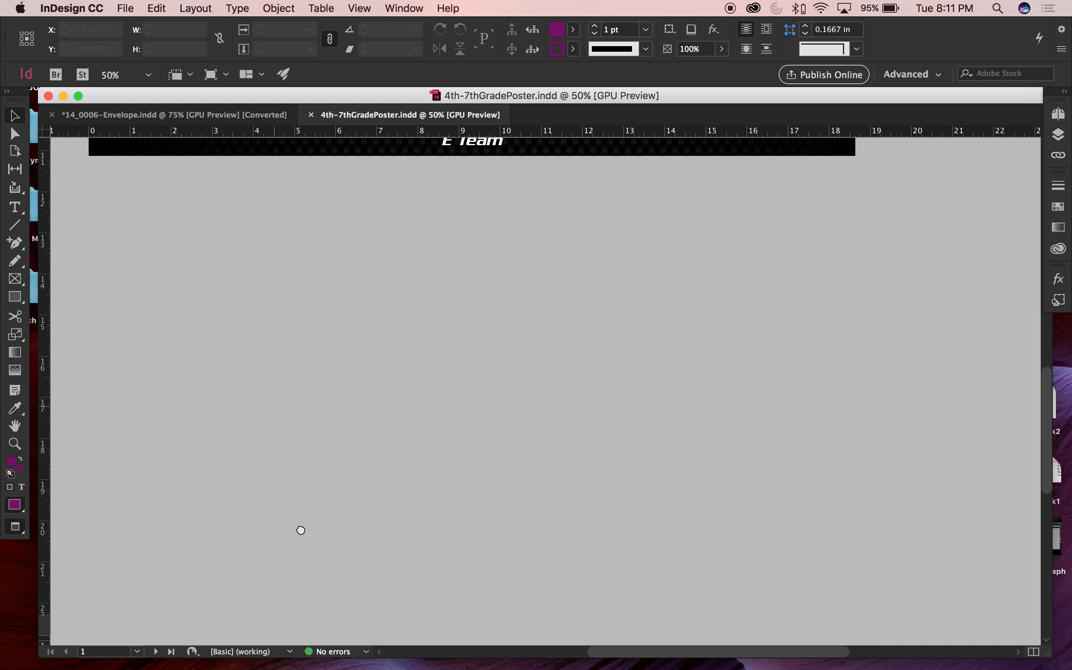
scroll(341, 462, "up", 5)
key("super+minus")
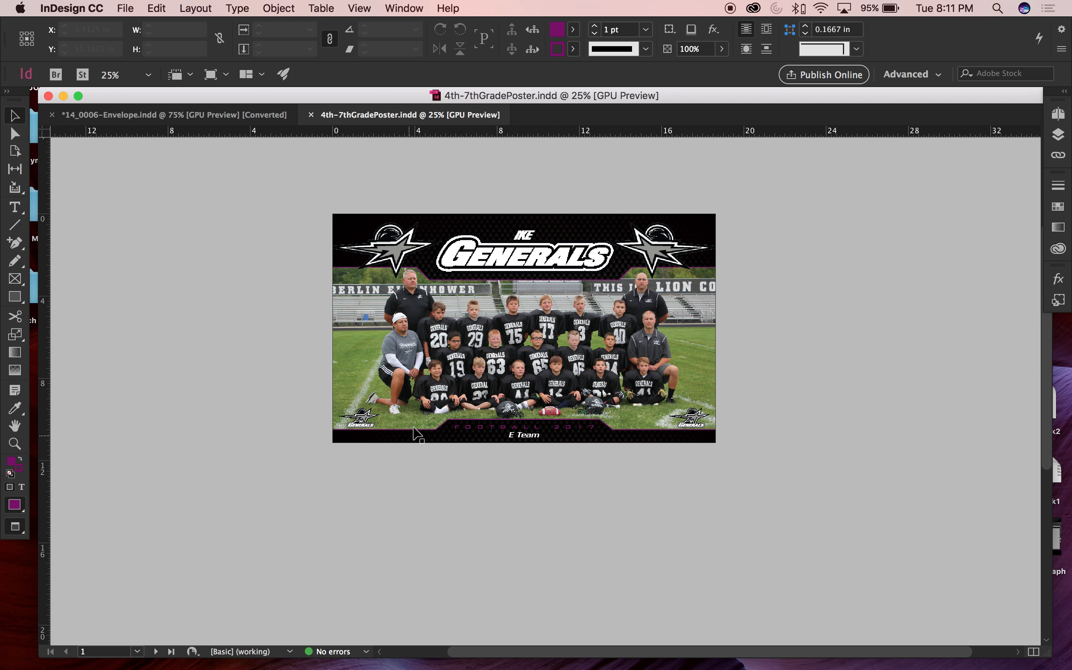
key("super+equal")
scroll(451, 404, "up", 4)
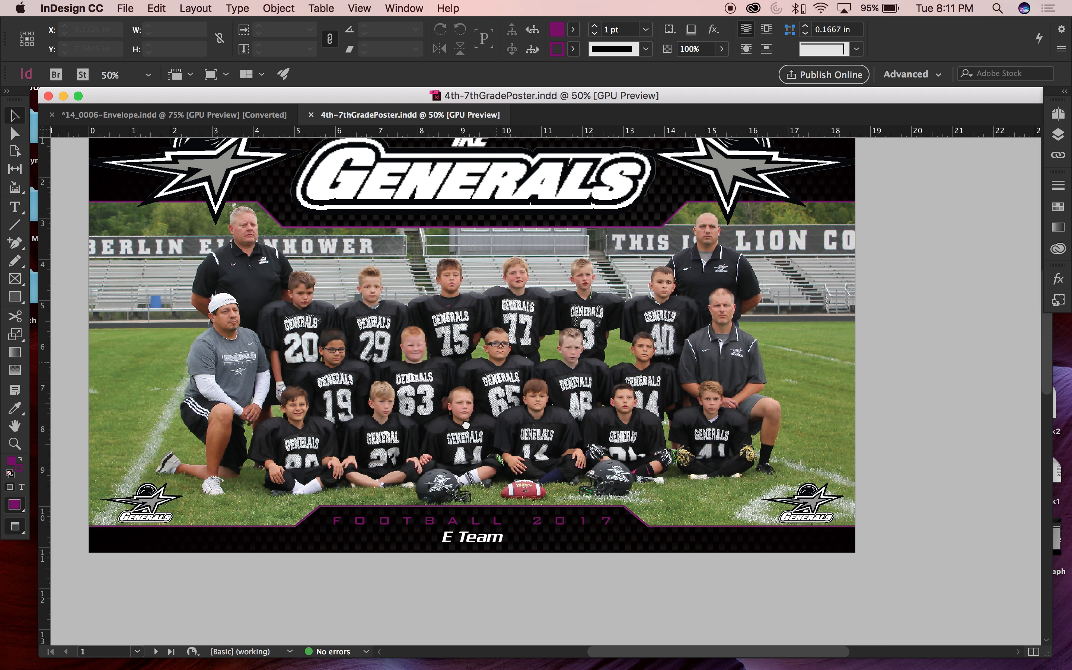
scroll(440, 472, "up", 5)
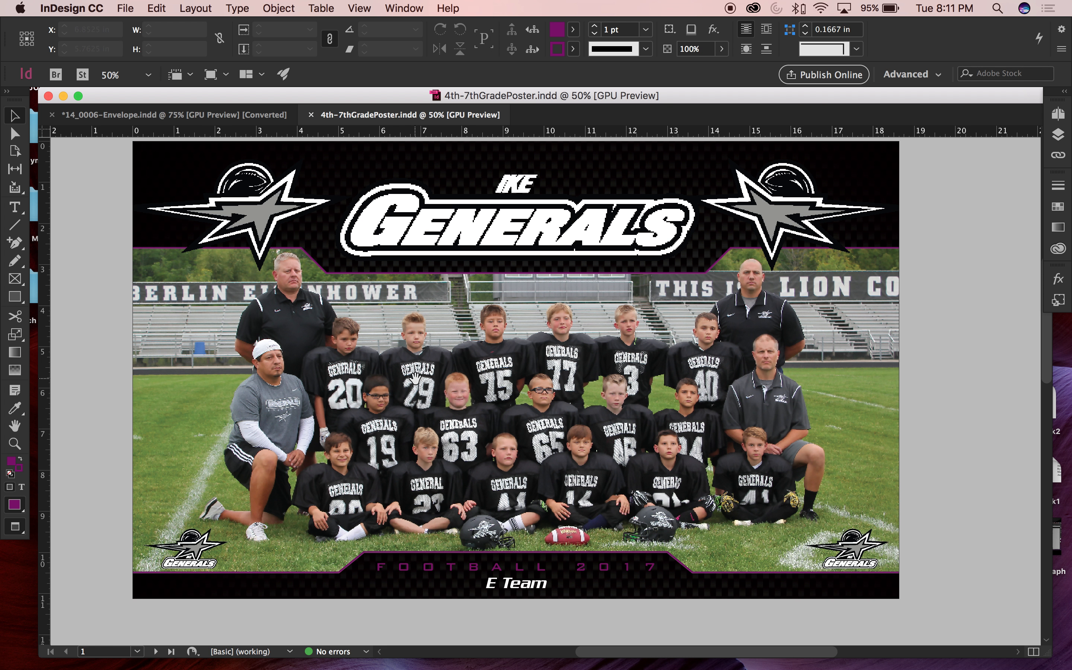
scroll(339, 456, "down", 12)
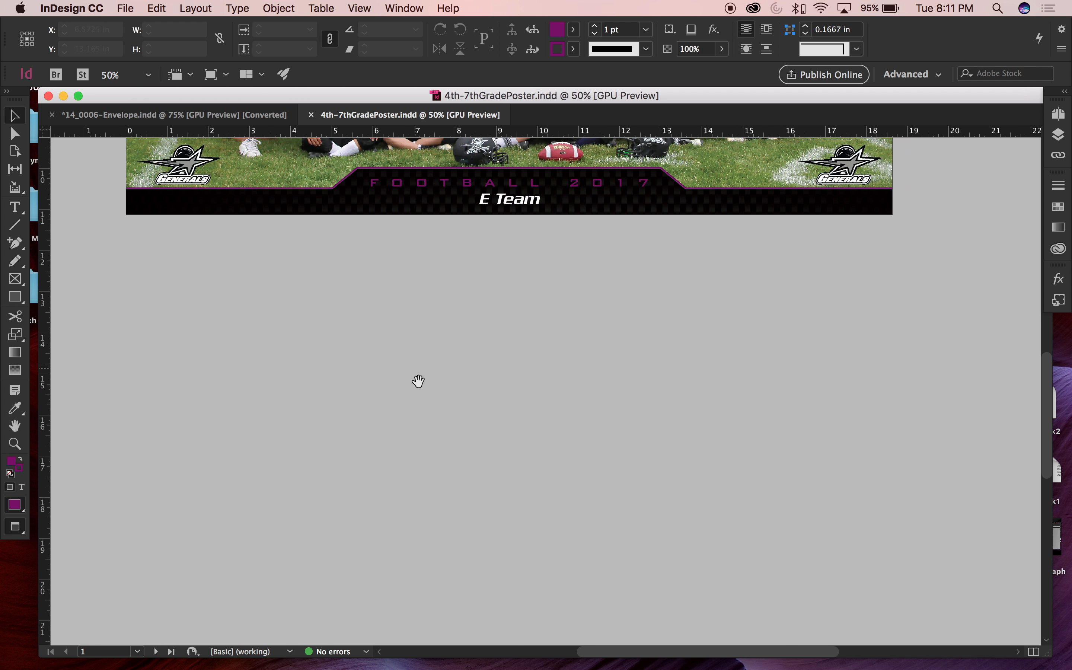
scroll(418, 374, "down", 4)
scroll(425, 390, "up", 10)
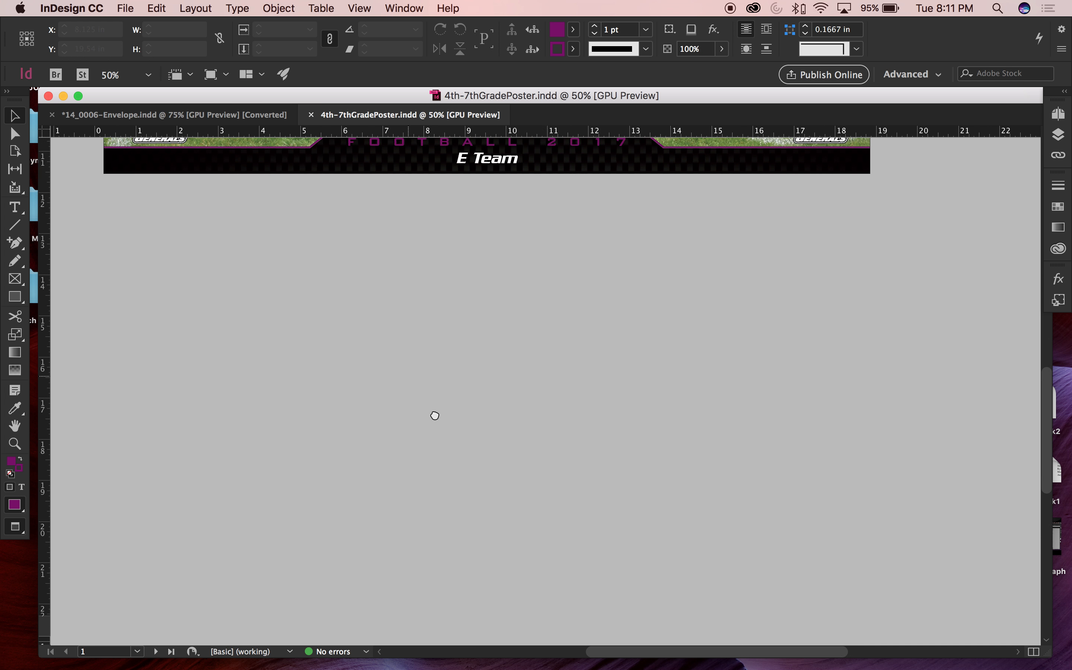
left_click_drag(410, 339, 393, 523)
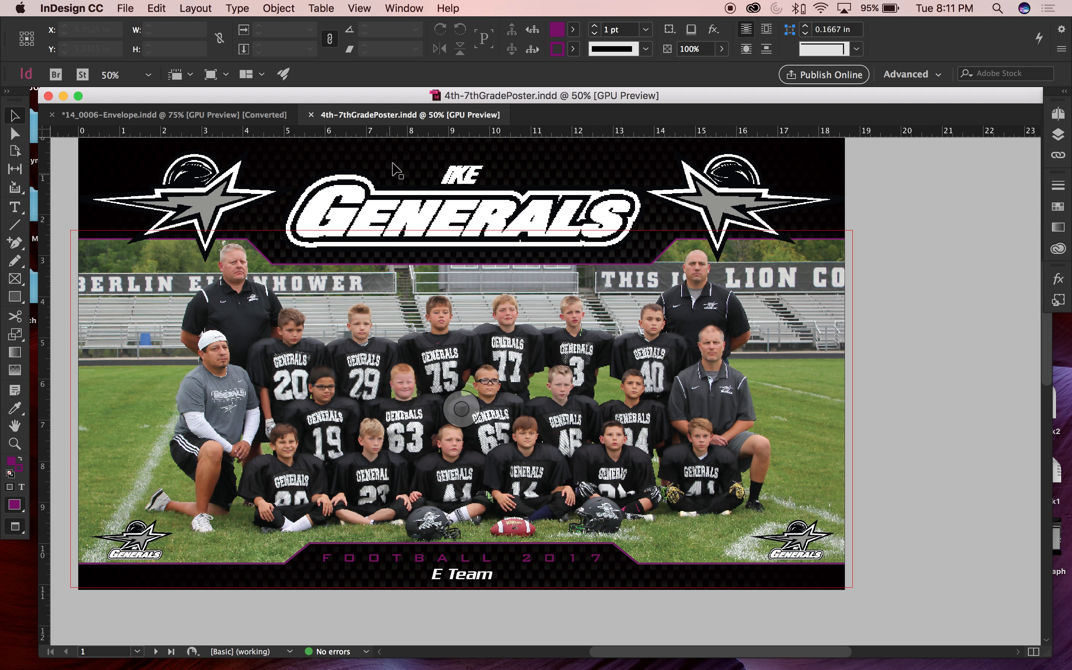
Step: Set the document's display performance to Fast Display and bring the whole E Team page into view
left_click(358, 8)
mouse_move(424, 255)
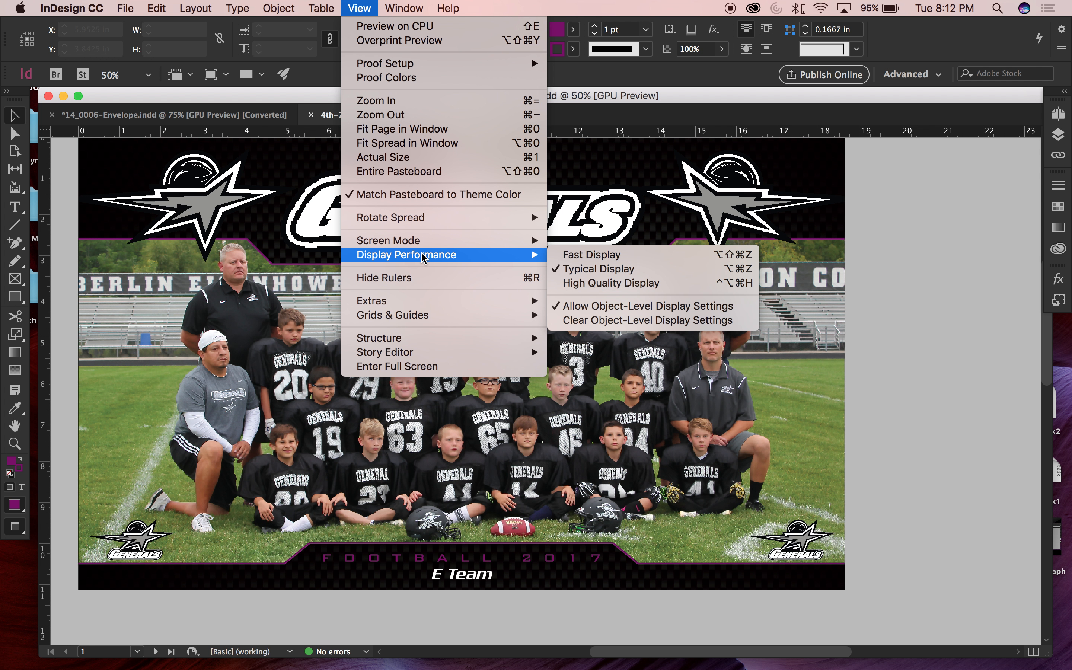
left_click(610, 259)
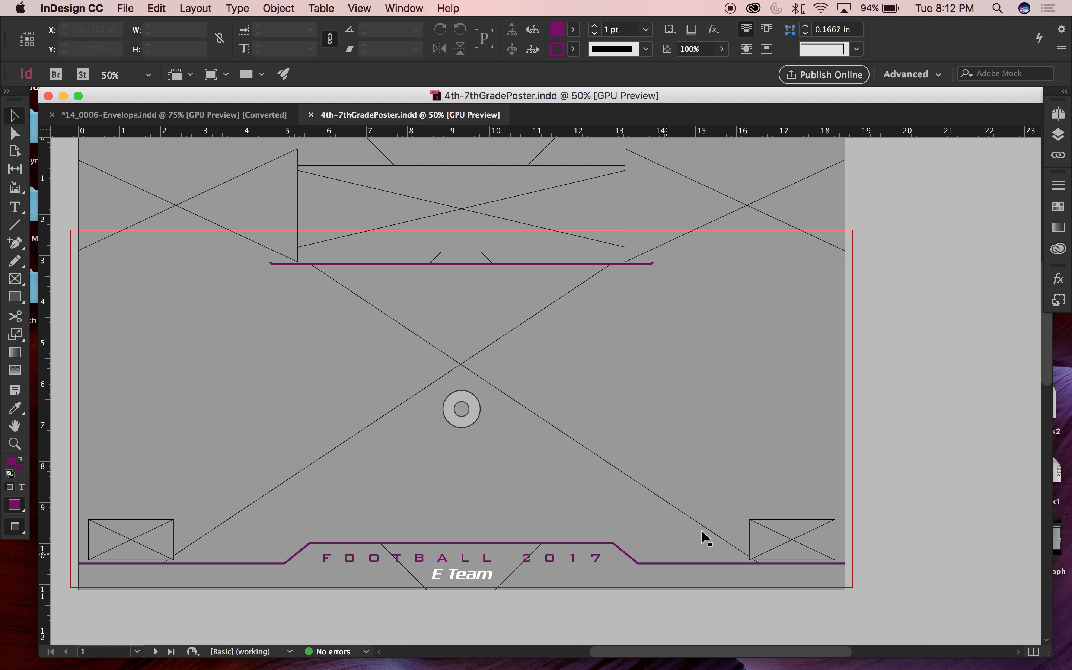
left_click_drag(885, 395, 918, 417)
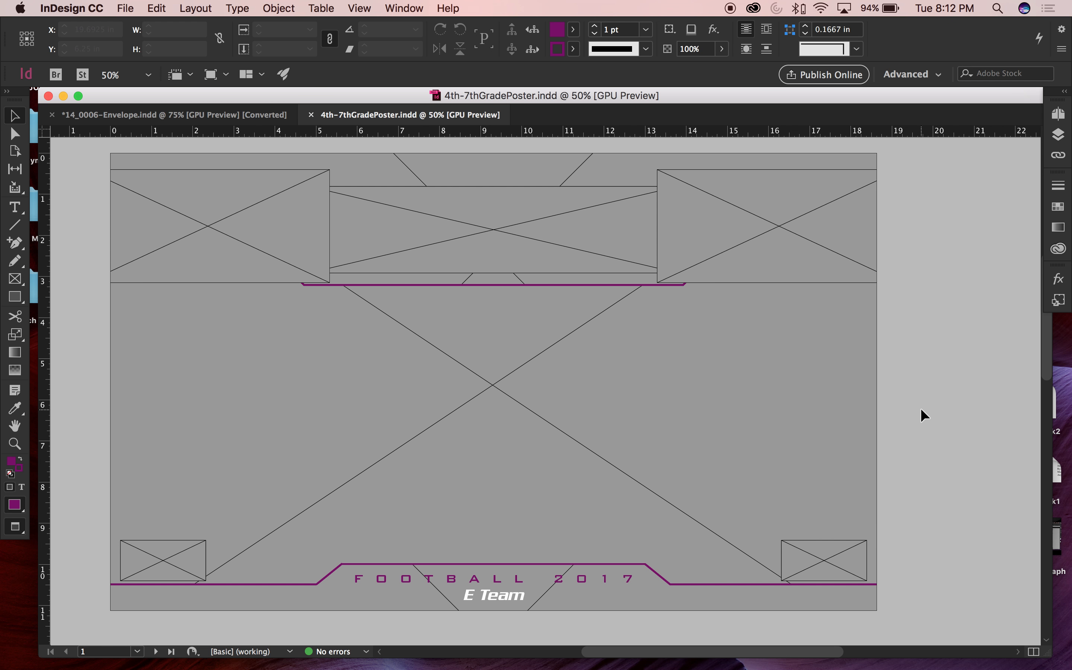
Step: Highlight part of the FOOTBALL 2017 text to check text editing in Fast Display, and clear the selection
left_click(587, 583)
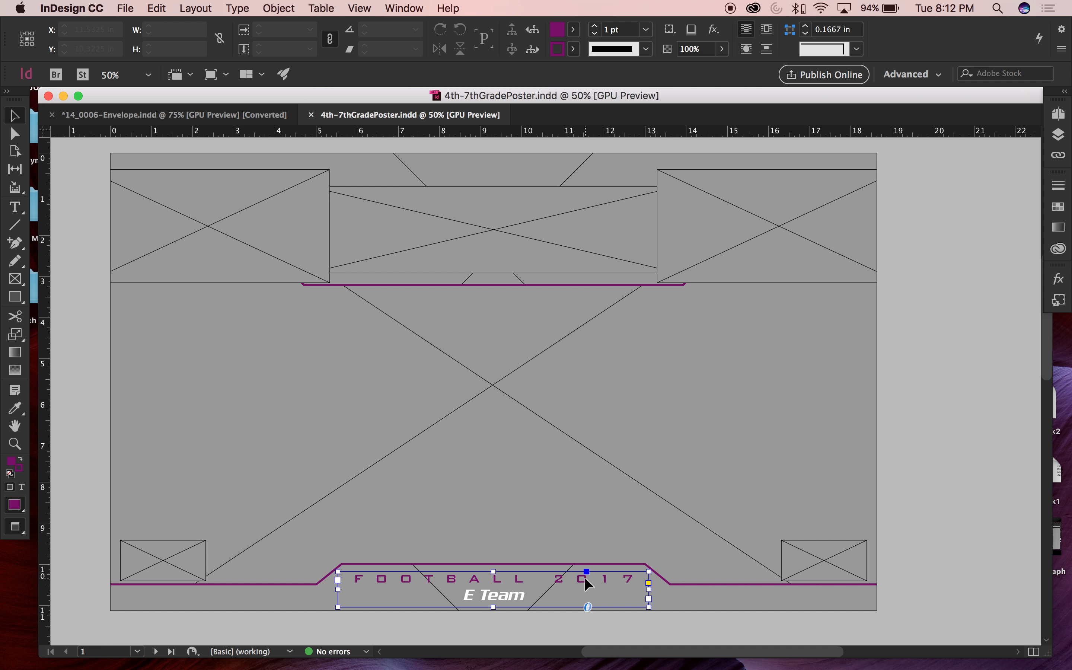
double_click(587, 583)
left_click_drag(600, 579, 445, 578)
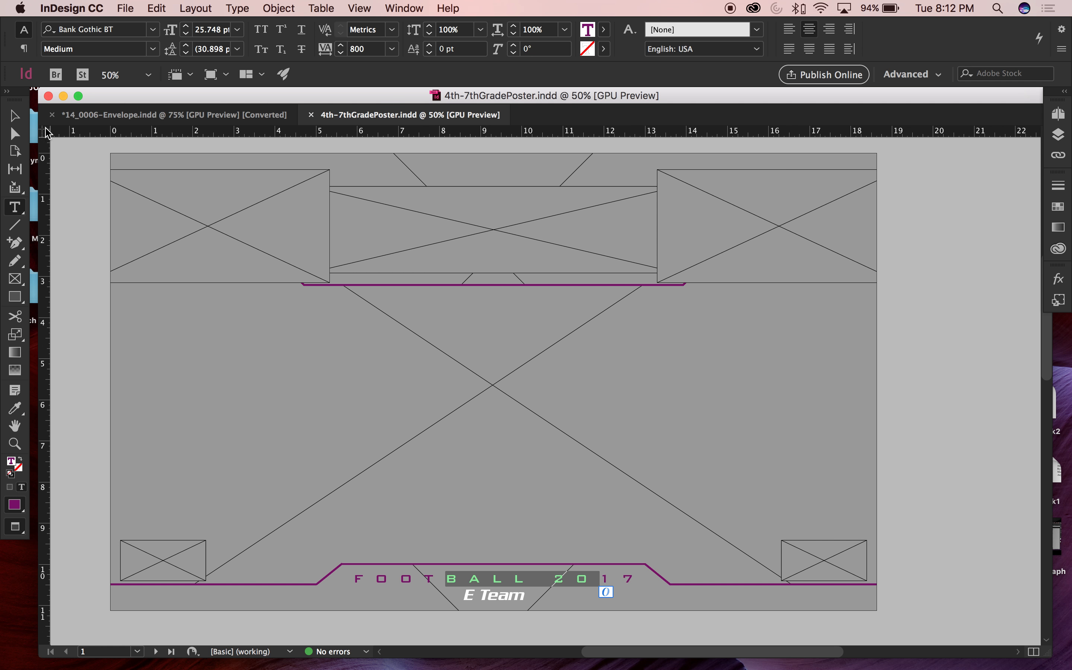
key("Escape")
left_click(952, 261)
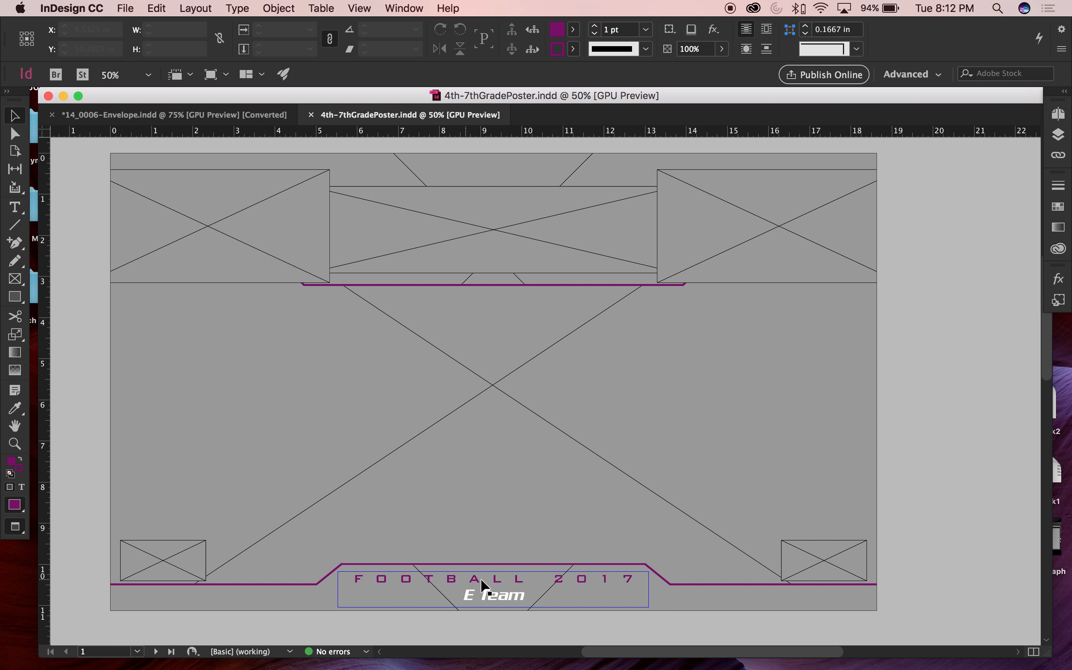
Step: Switch the document's display performance back to Typical Display
scroll(930, 390, "up", 2)
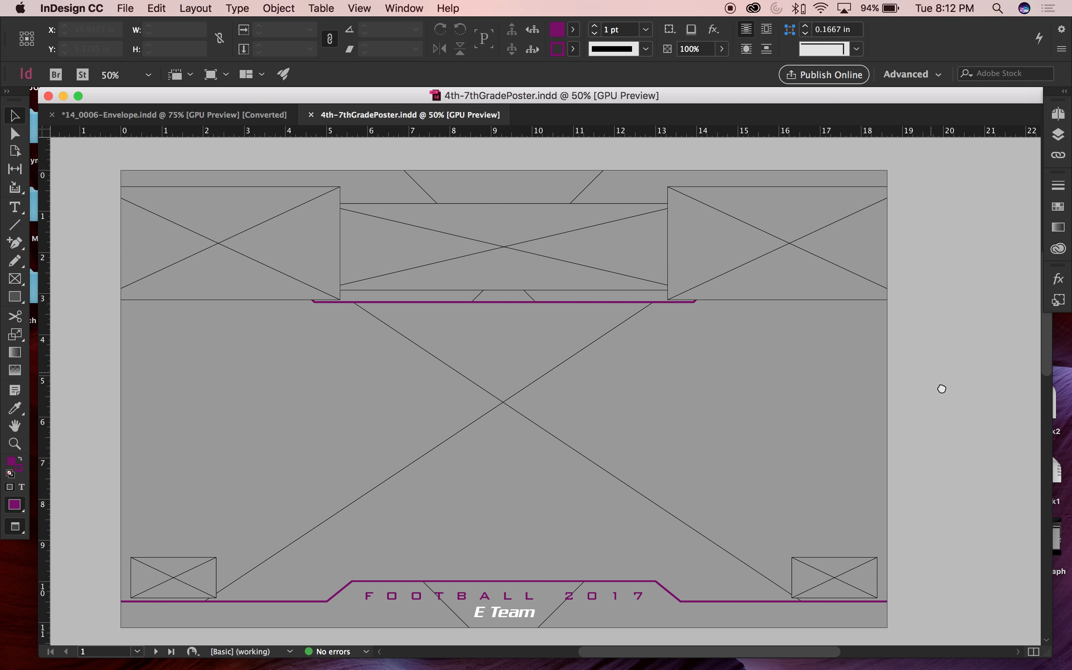
left_click(408, 9)
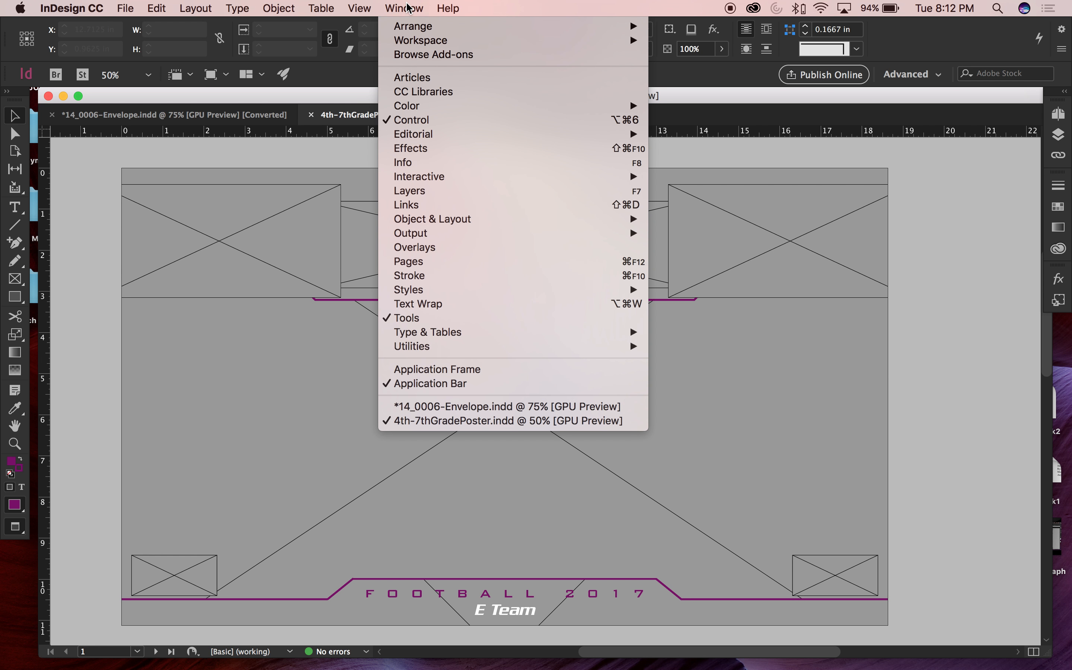
left_click(981, 300)
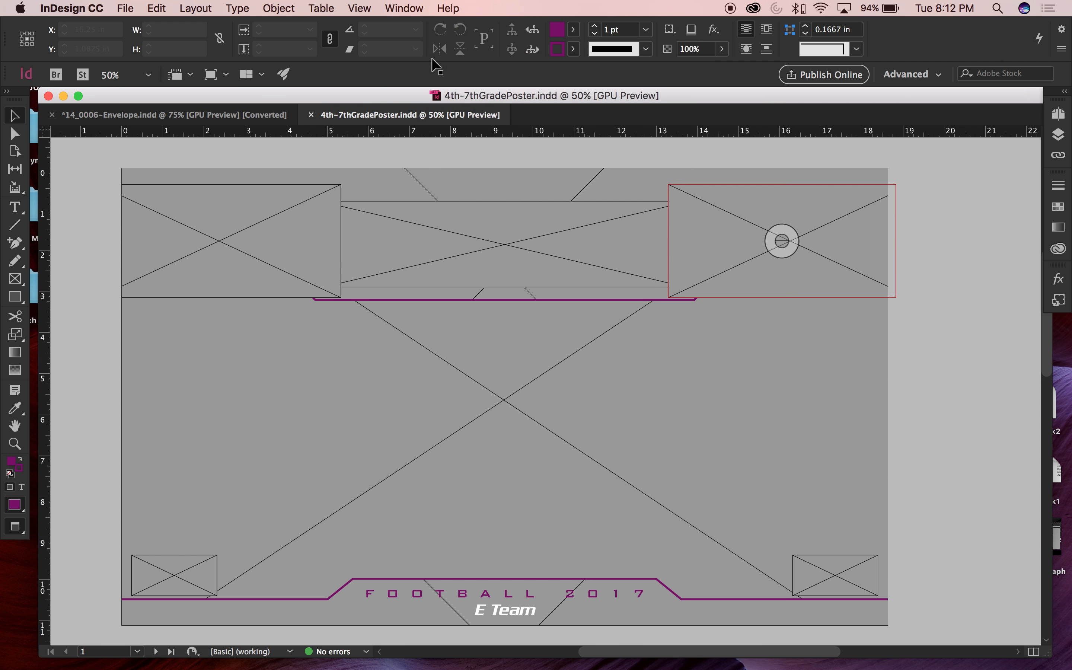
left_click(408, 5)
mouse_move(365, 5)
mouse_move(412, 254)
left_click(599, 269)
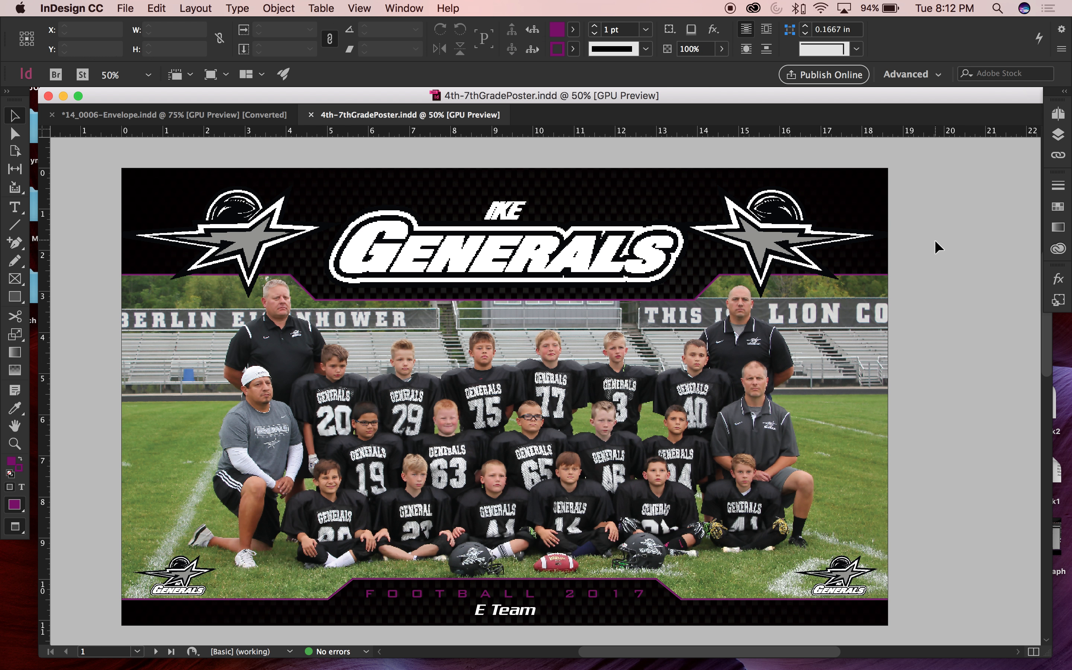
Step: Shrink the text frame with FOOTBALL 2017 and E Team to about 4.06 in wide and 0.63 in high
scroll(926, 381, "down", 1)
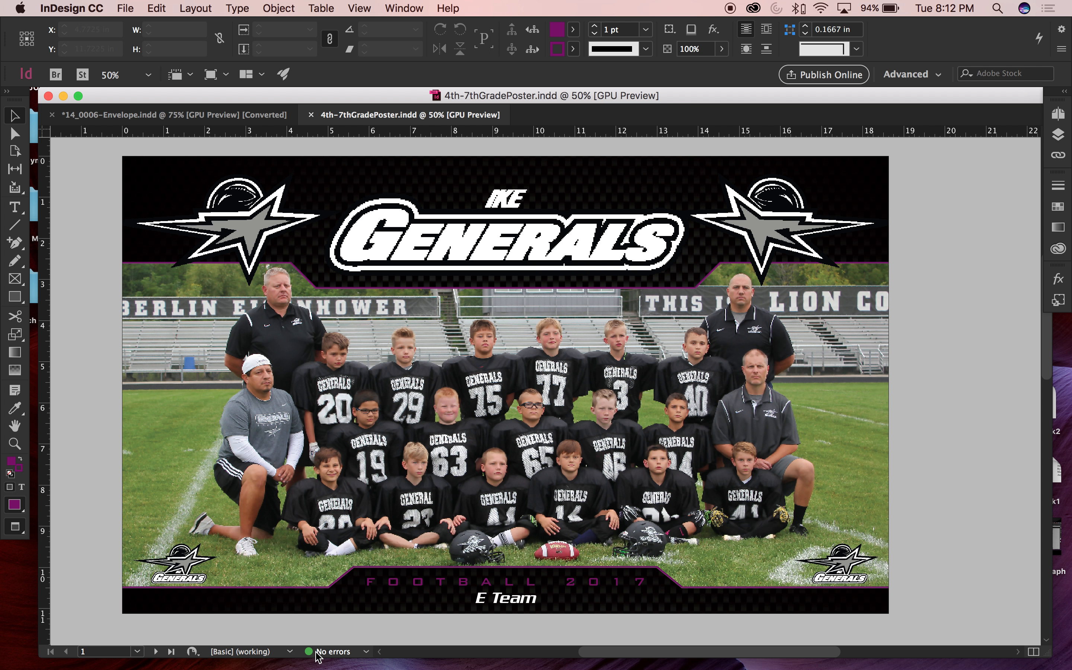
left_click(484, 593)
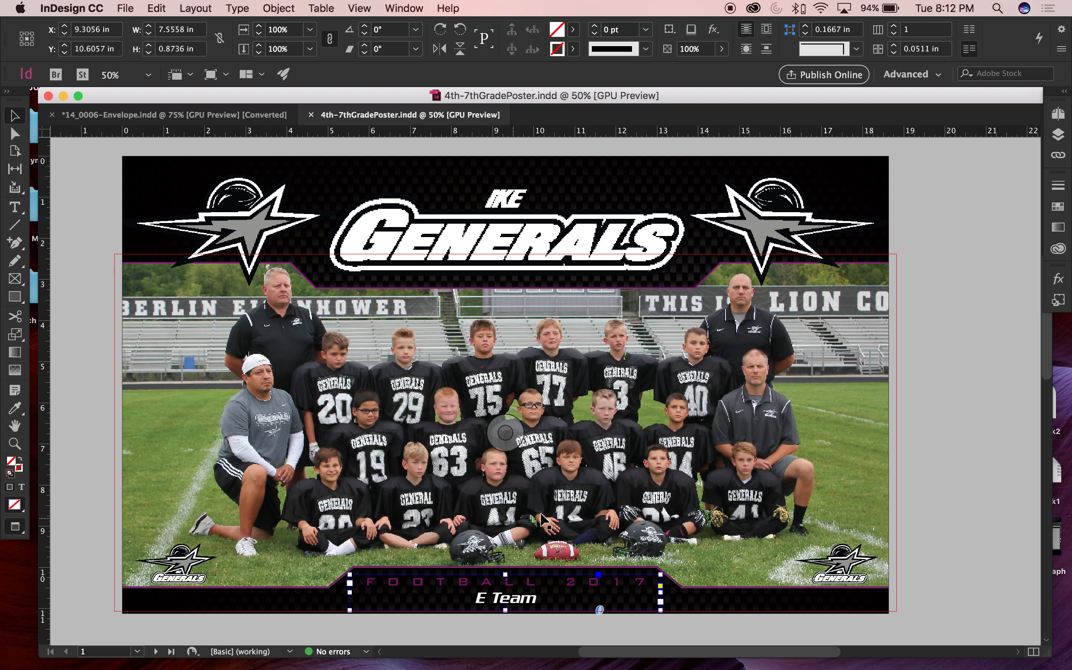
left_click(957, 208)
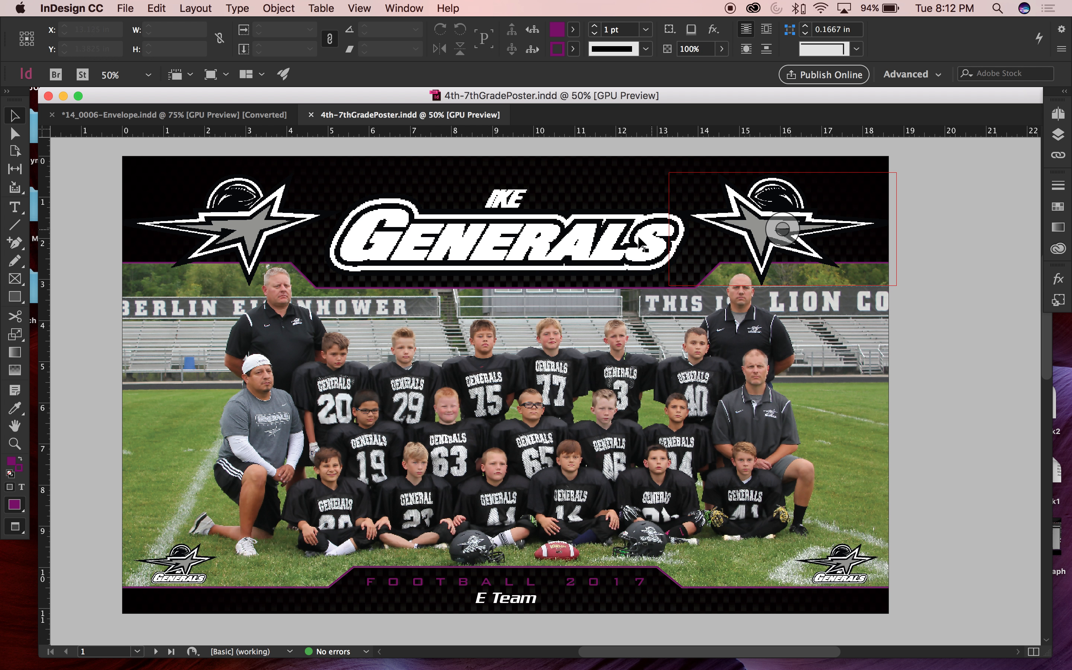
left_click(569, 594)
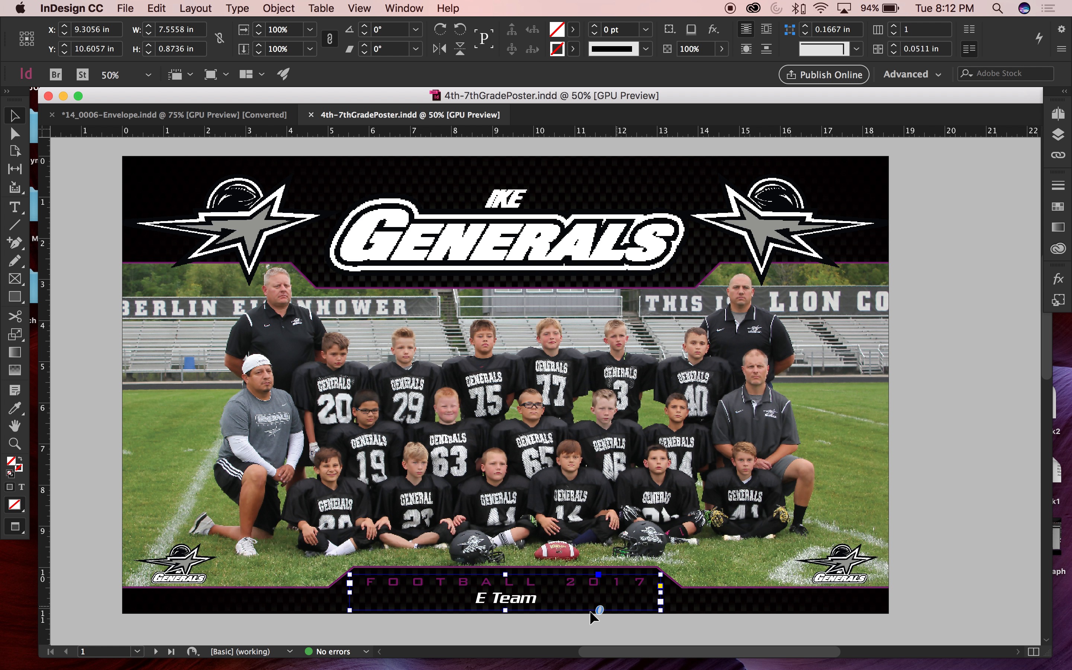
left_click_drag(660, 601, 517, 601)
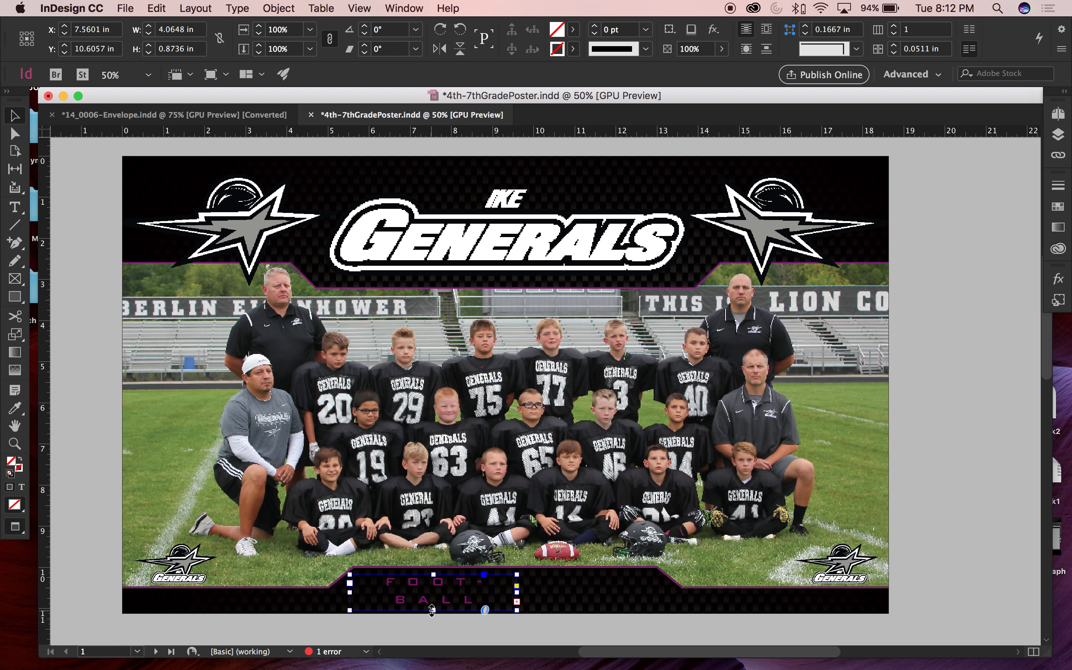
left_click_drag(432, 611, 432, 600)
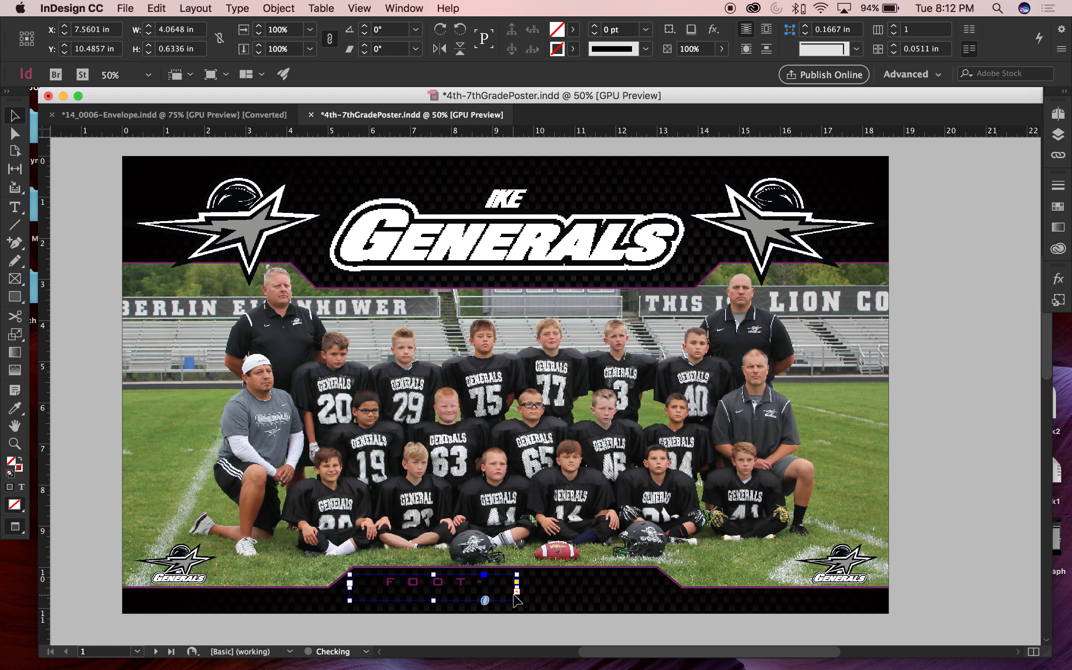
Step: Inspect the shrunken FOOTBALL 2017 text frame up close and check which preflight options the document offers
key("super+space")
left_click_drag(510, 575, 631, 627)
key("space")
left_click_drag(538, 609, 548, 535)
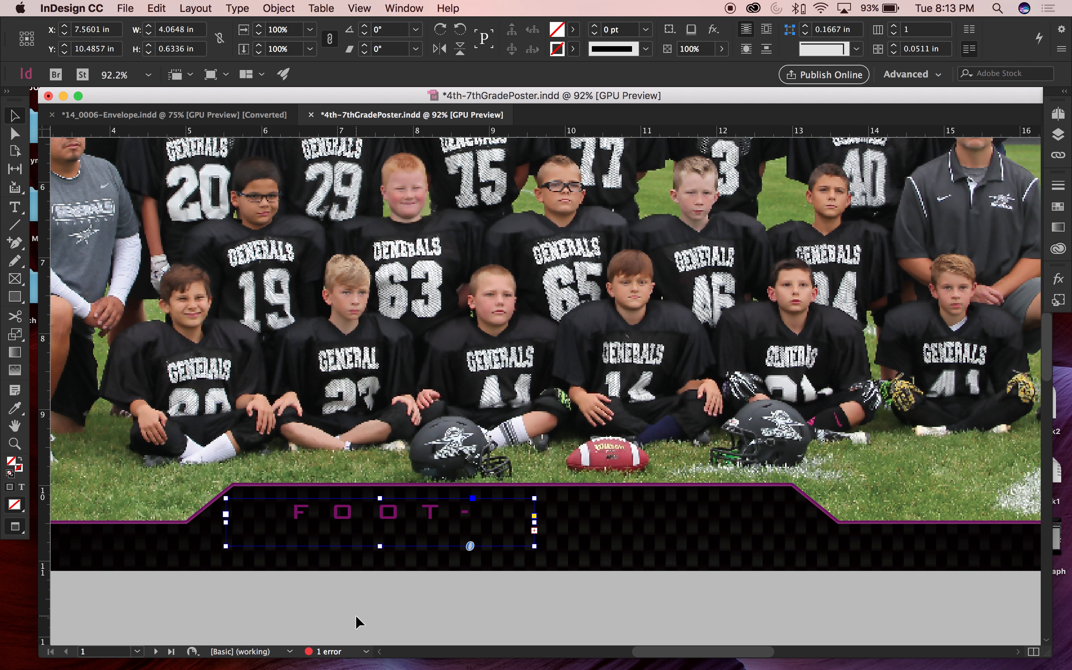
left_click(366, 652)
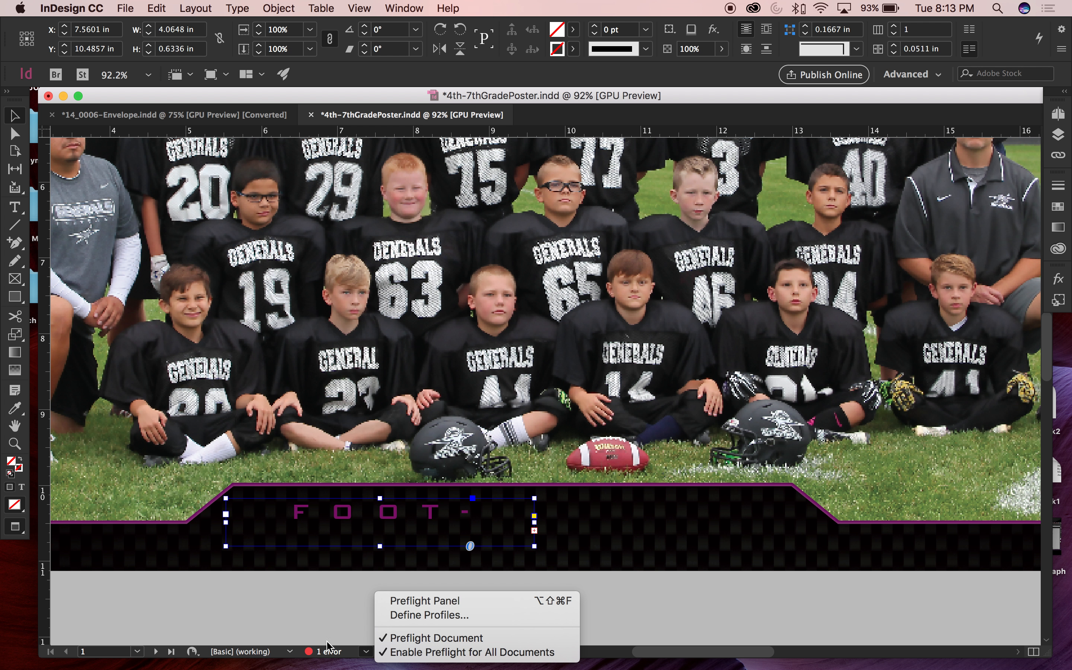
left_click(359, 608)
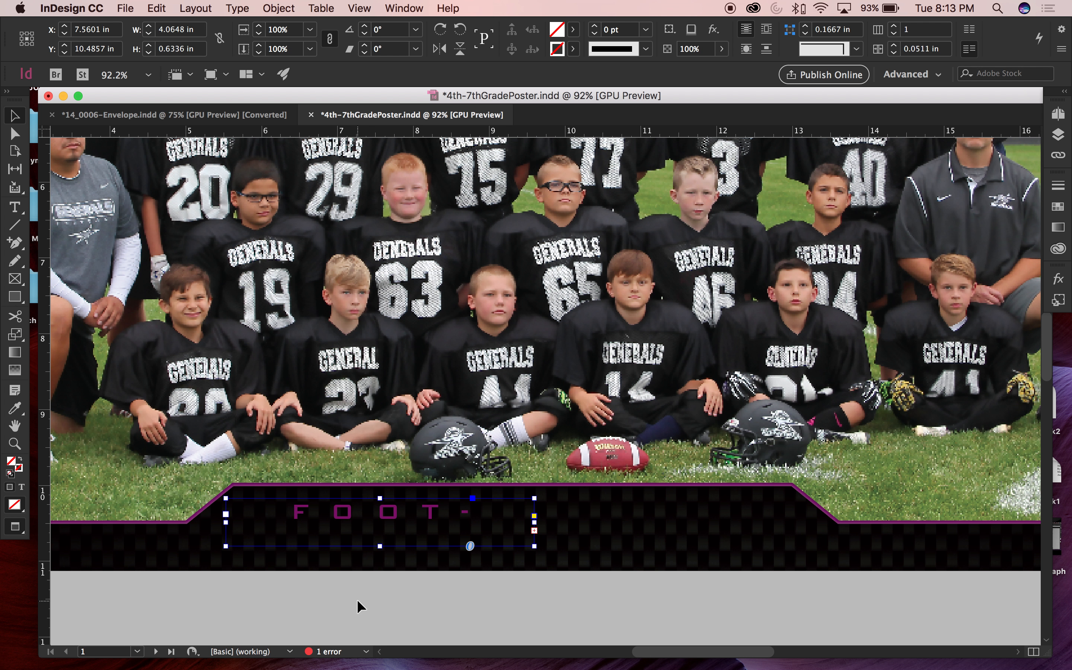
Step: Go to the B Team page, clear the selection and look at its FOOTBALL 2017 text area
key("super+0")
key("super+minus")
key("space")
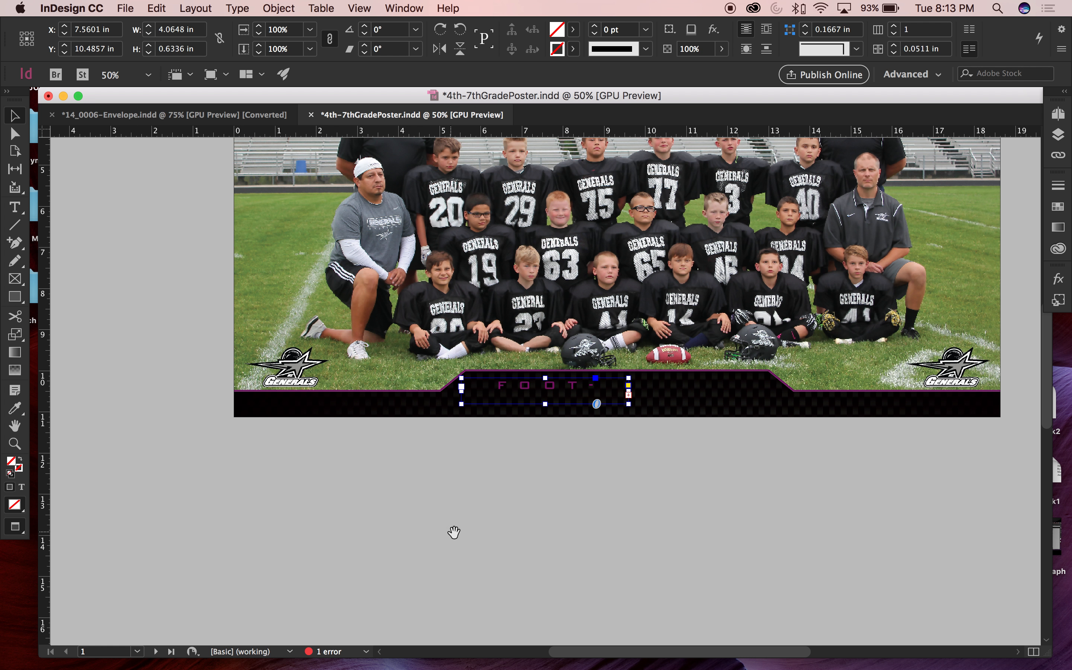
left_click_drag(452, 532, 327, 89)
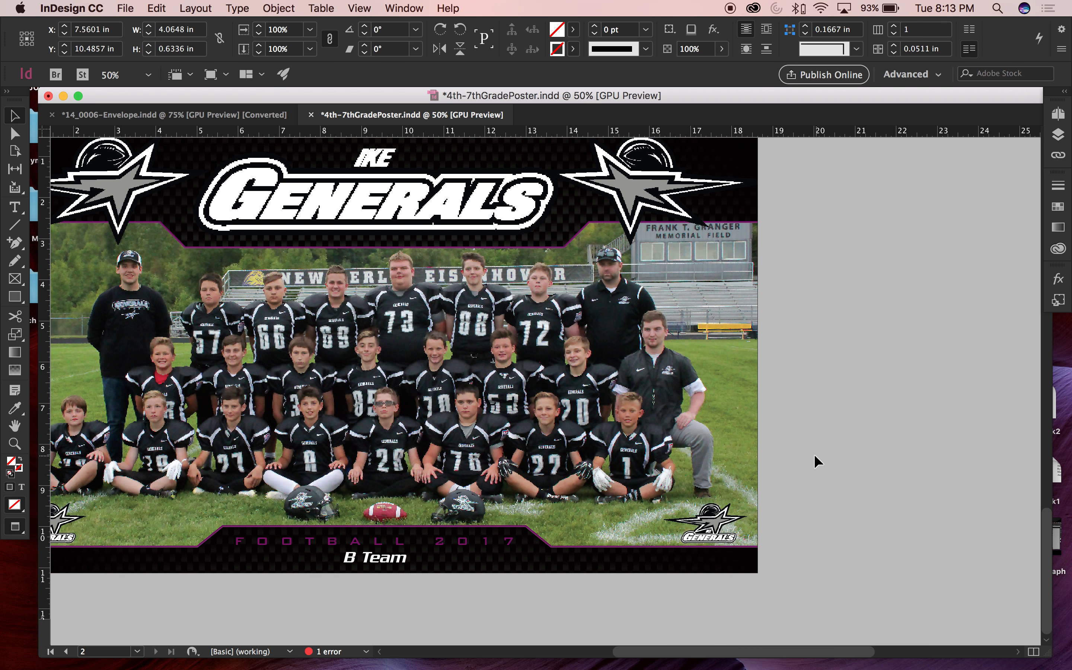
left_click(813, 454)
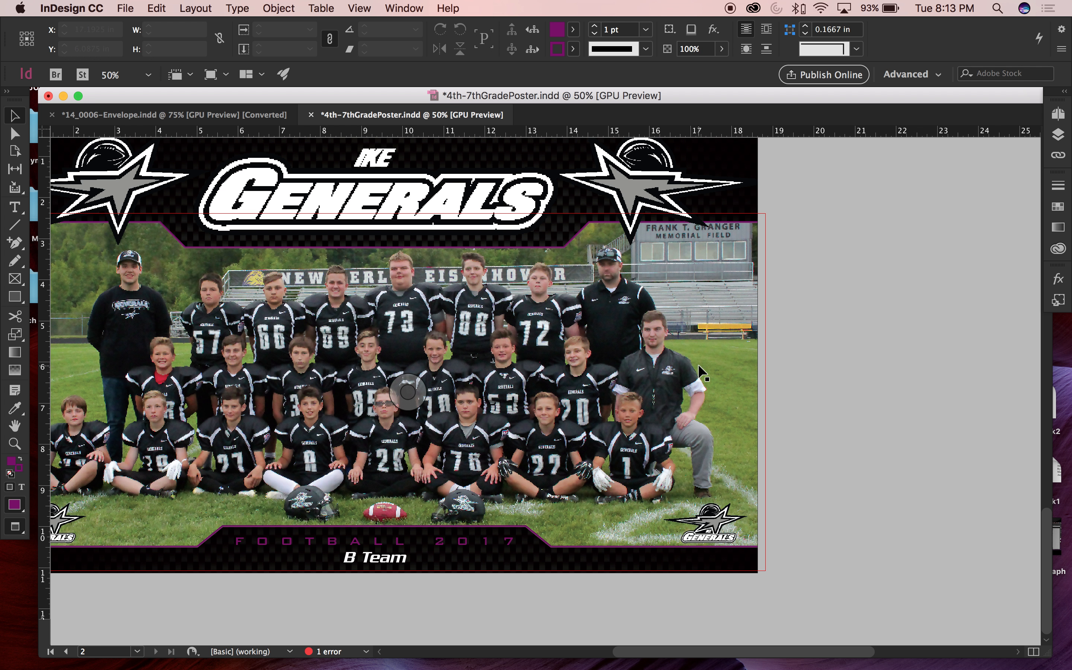
key("super+equal")
scroll(418, 632, "down", 5)
scroll(418, 633, "left", 5)
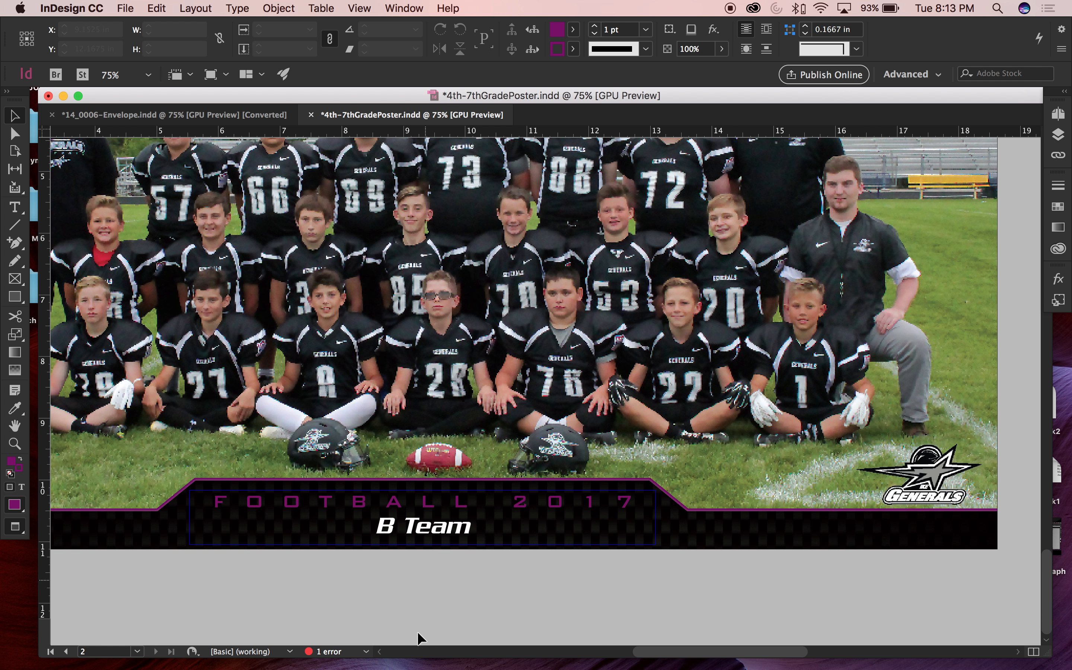
Step: Show the document's preflight errors and jump to the text frame listed under Overset text, keeping the frame unobstructed
left_click(364, 651)
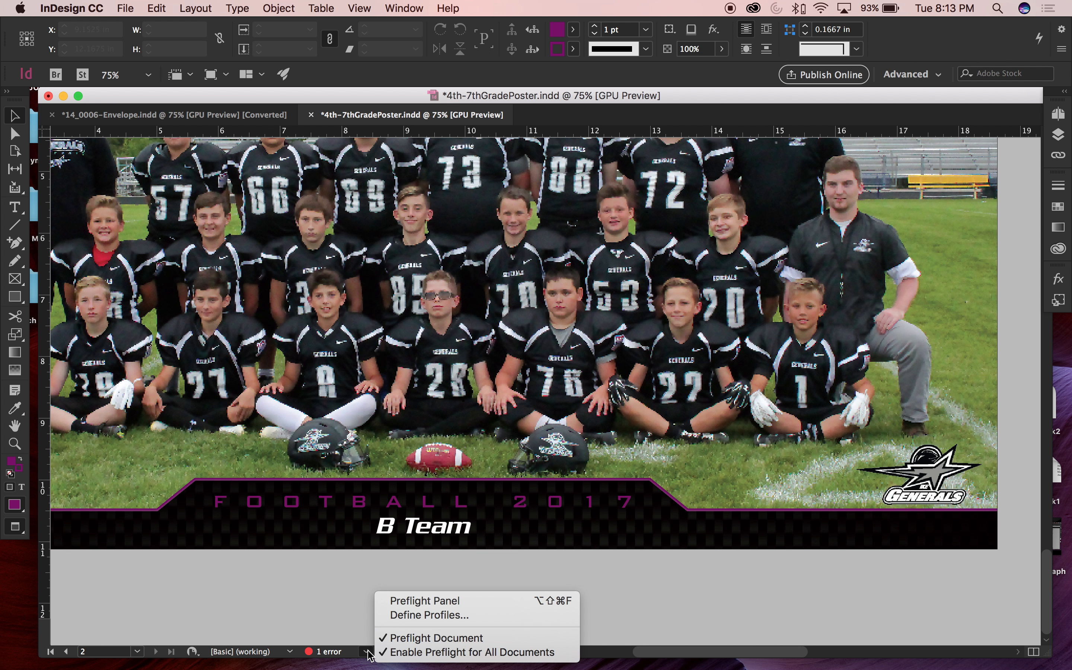
left_click(366, 655)
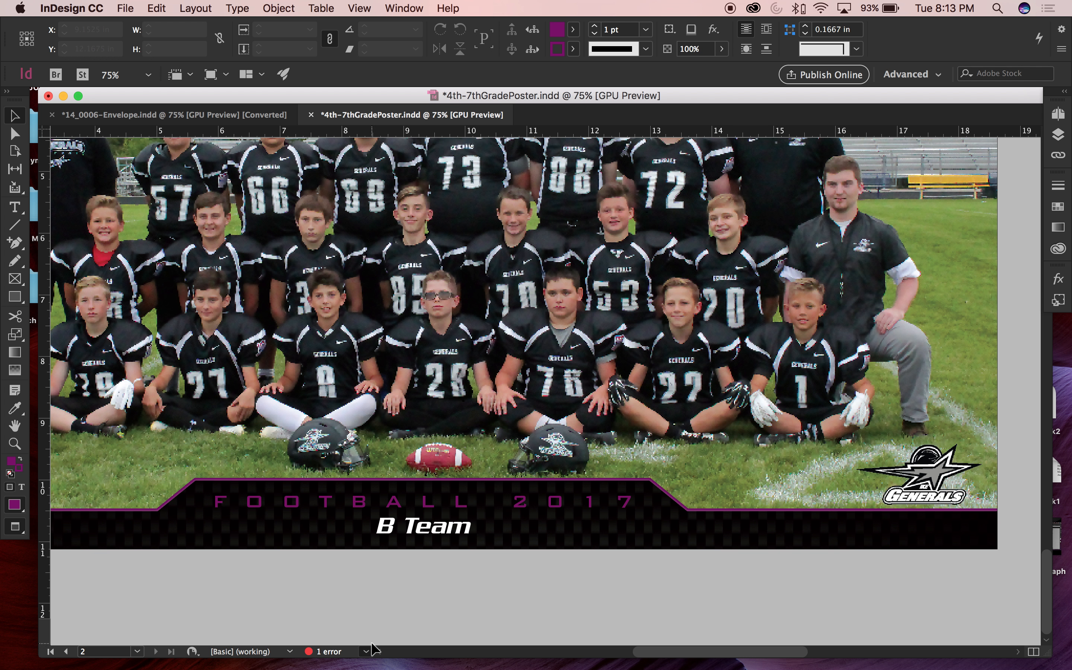
left_click(365, 652)
left_click(409, 602)
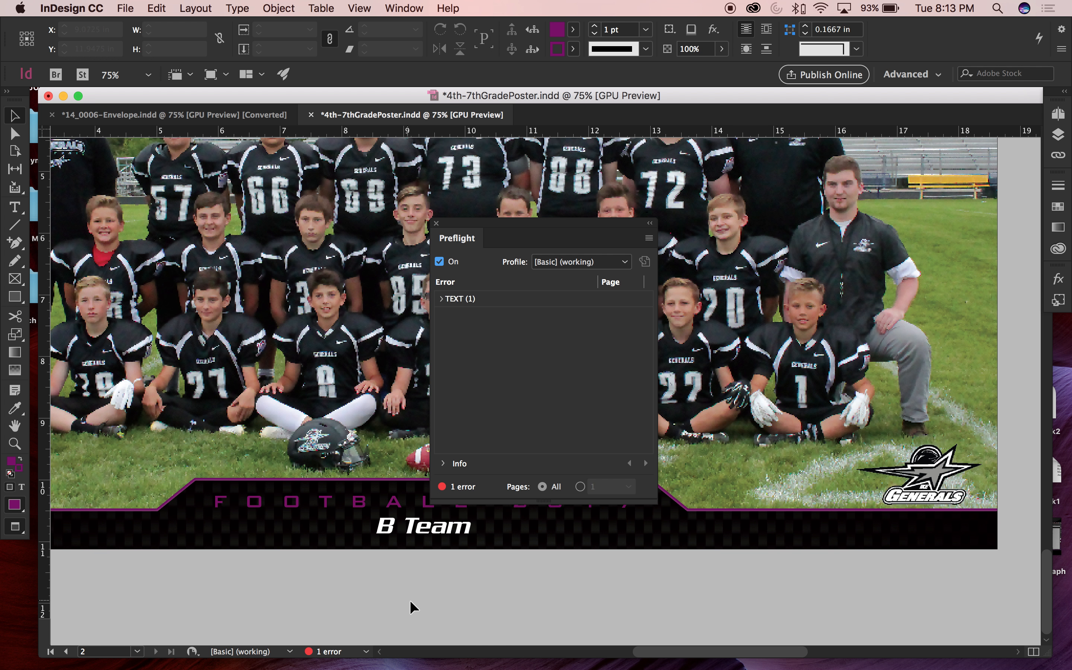
left_click(442, 299)
left_click(458, 316)
left_click(636, 333)
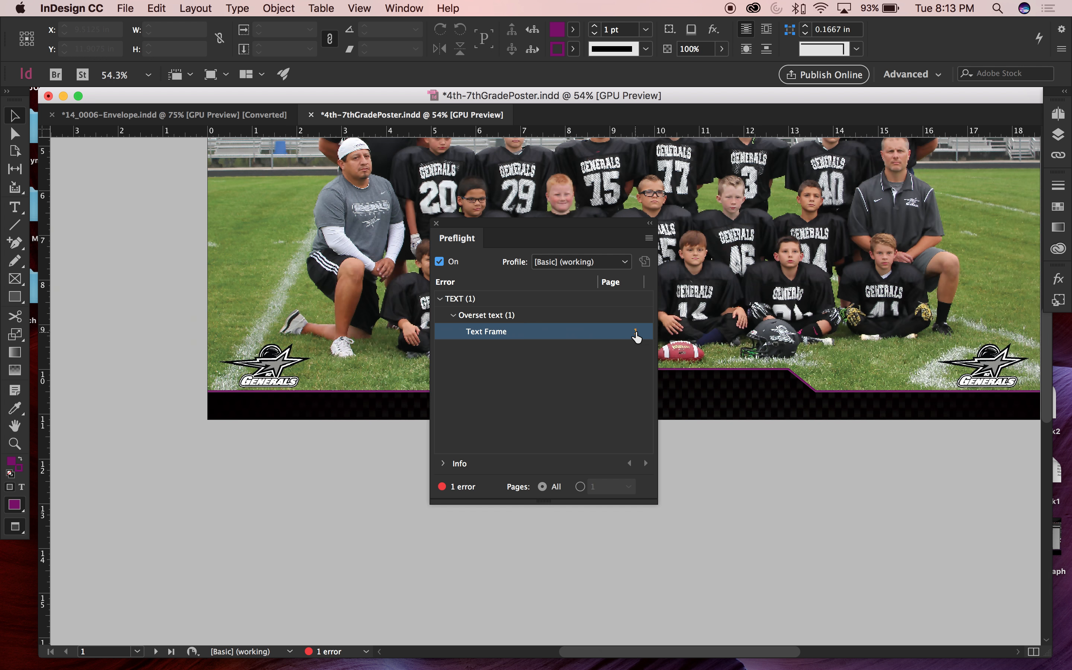
left_click_drag(543, 229, 133, 220)
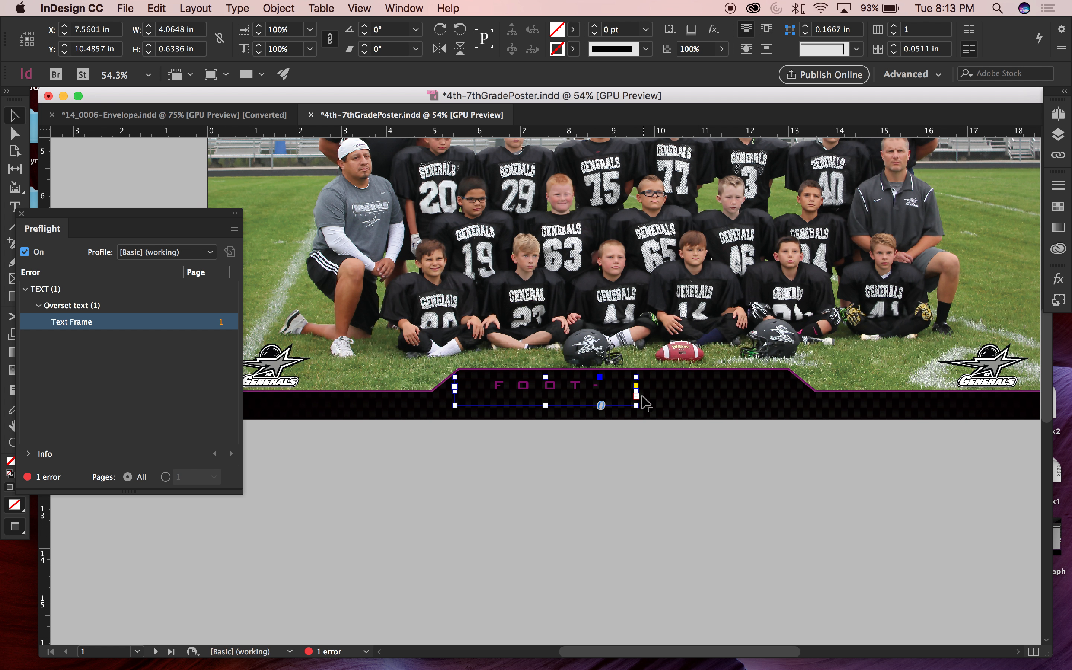
Step: Enlarge the overset E Team text frame to about 7.62 in wide and 0.96 in high, and close the preflight list
left_click_drag(637, 393, 789, 393)
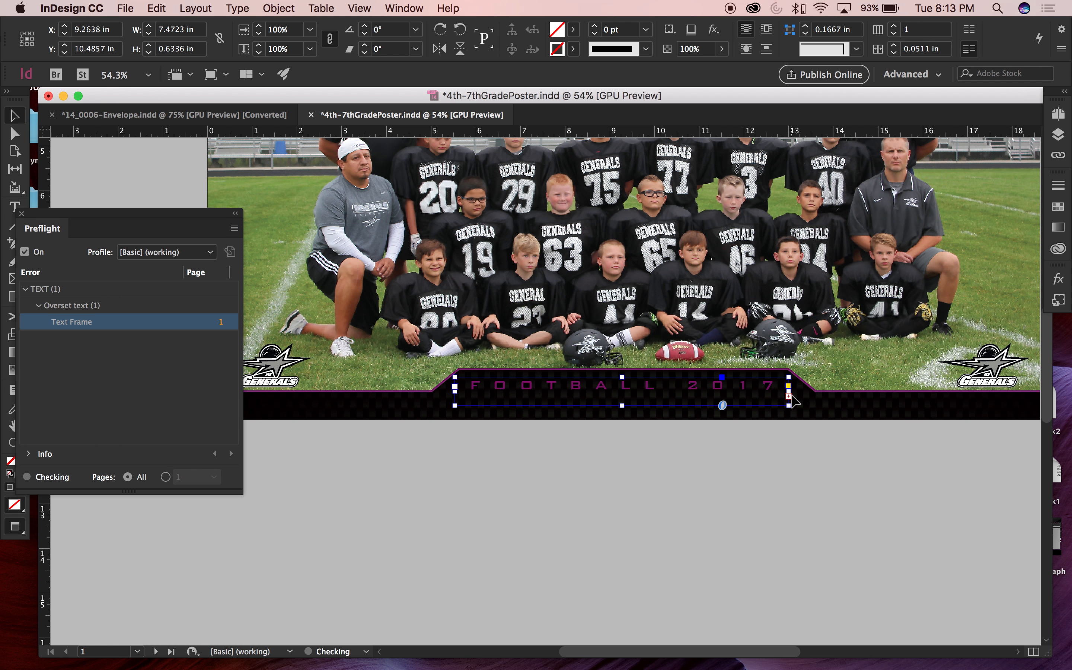
left_click_drag(619, 408, 620, 422)
left_click_drag(795, 410, 802, 410)
left_click_drag(108, 223, 276, 224)
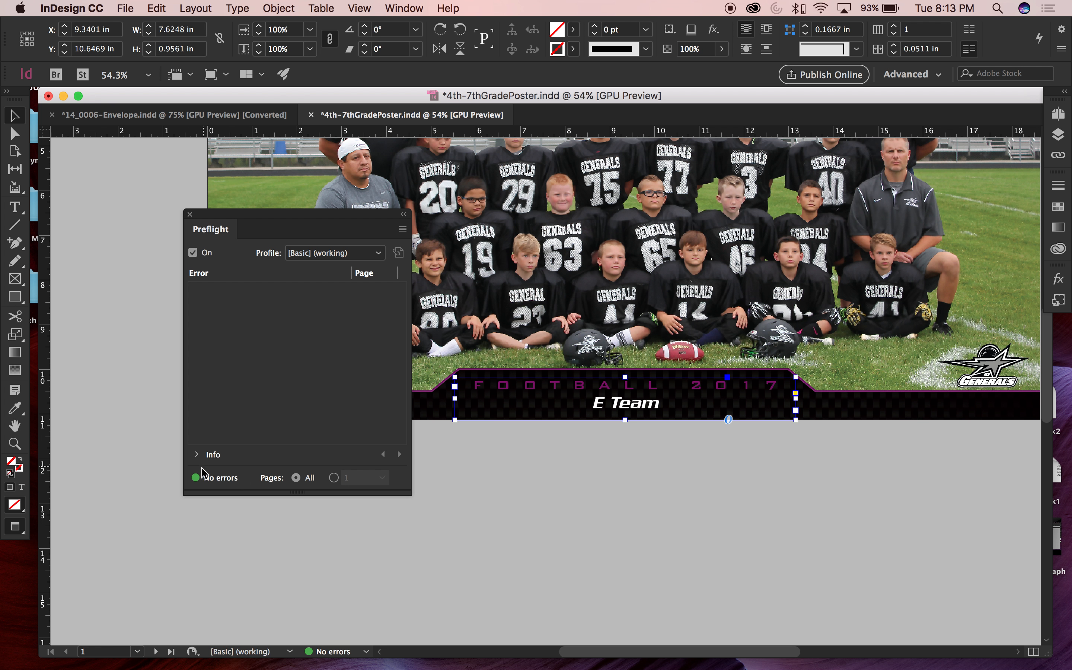
left_click(521, 500)
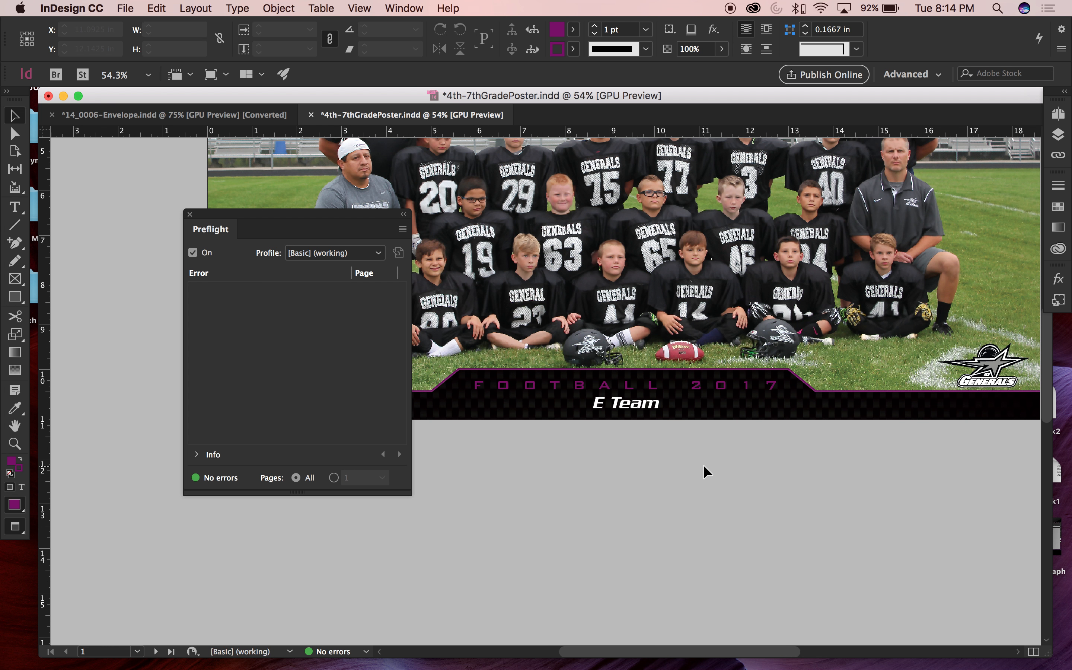
left_click(190, 214)
Step: Review the E Team and B Team pages with guides and frame edges shown, and return to the preview display
scroll(341, 411, "up", 10)
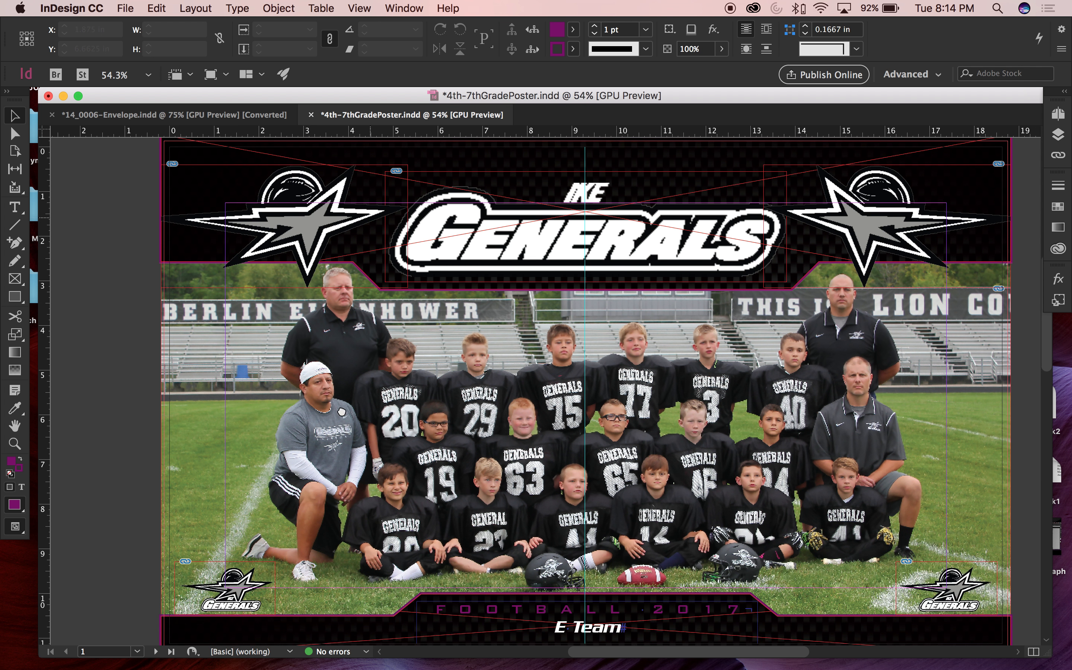
scroll(342, 412, "down", 15)
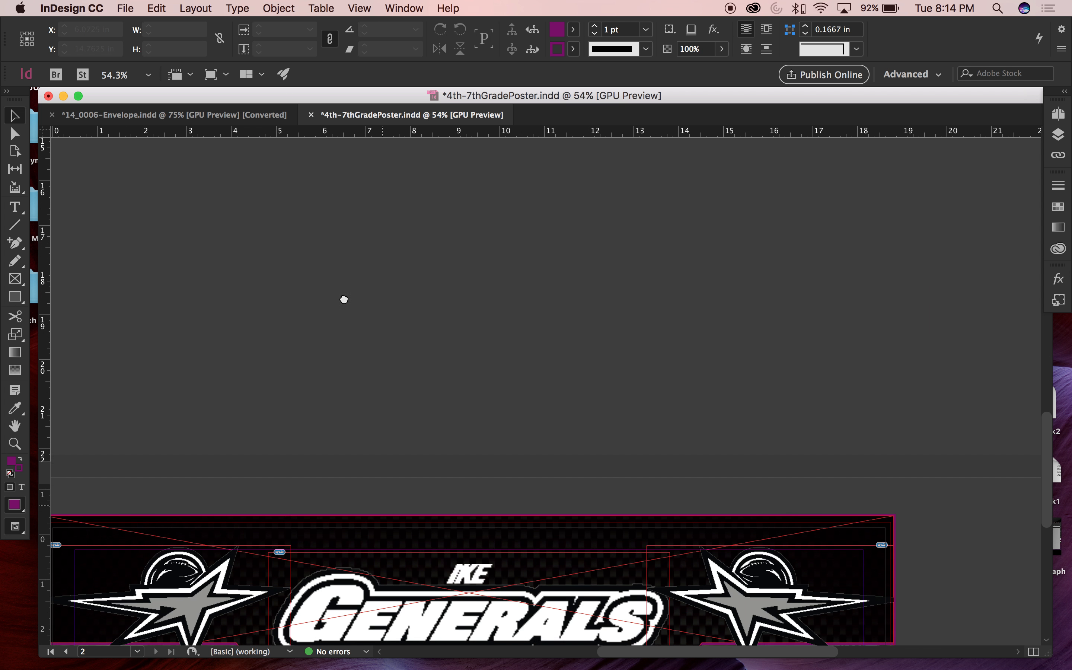
scroll(344, 299, "down", 15)
scroll(368, 349, "left", 3)
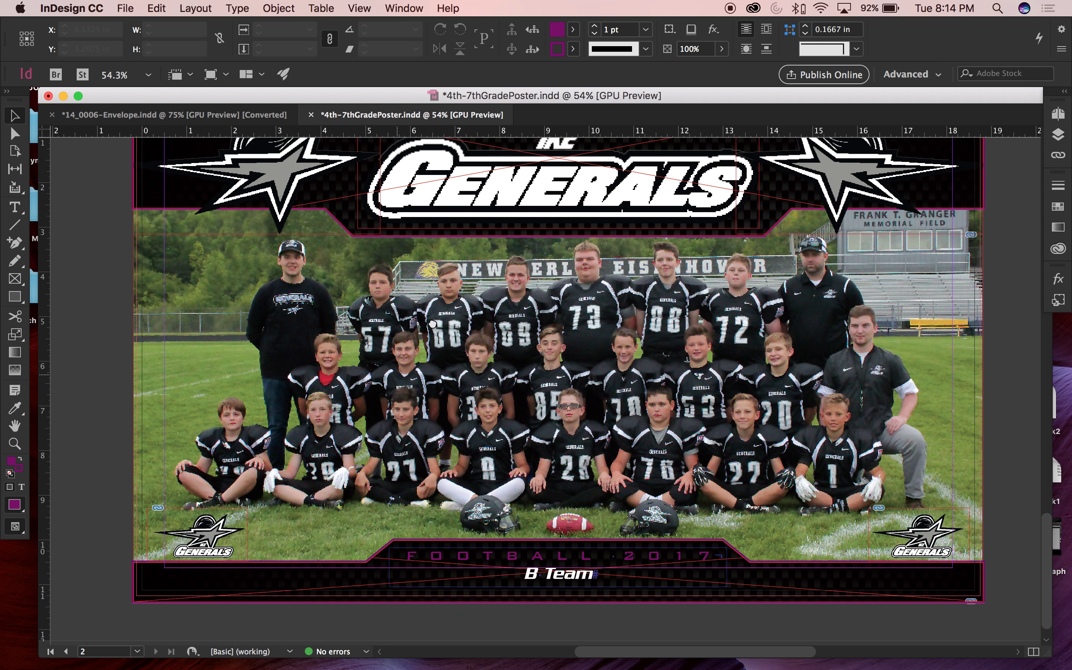
scroll(559, 390, "up", 3)
key("w")
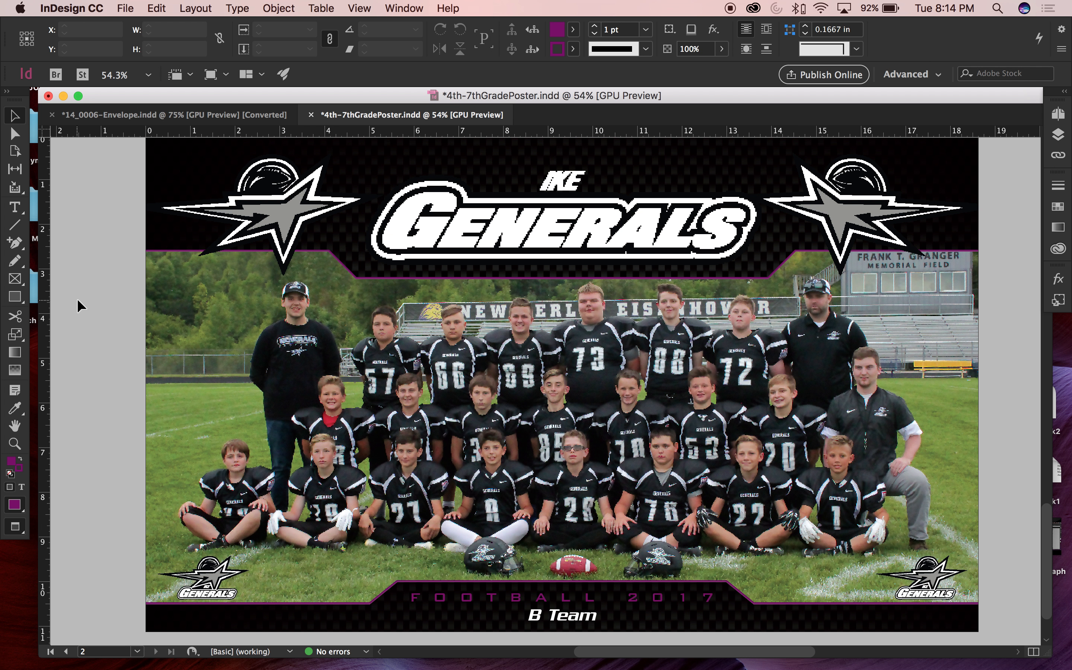
left_click(373, 651)
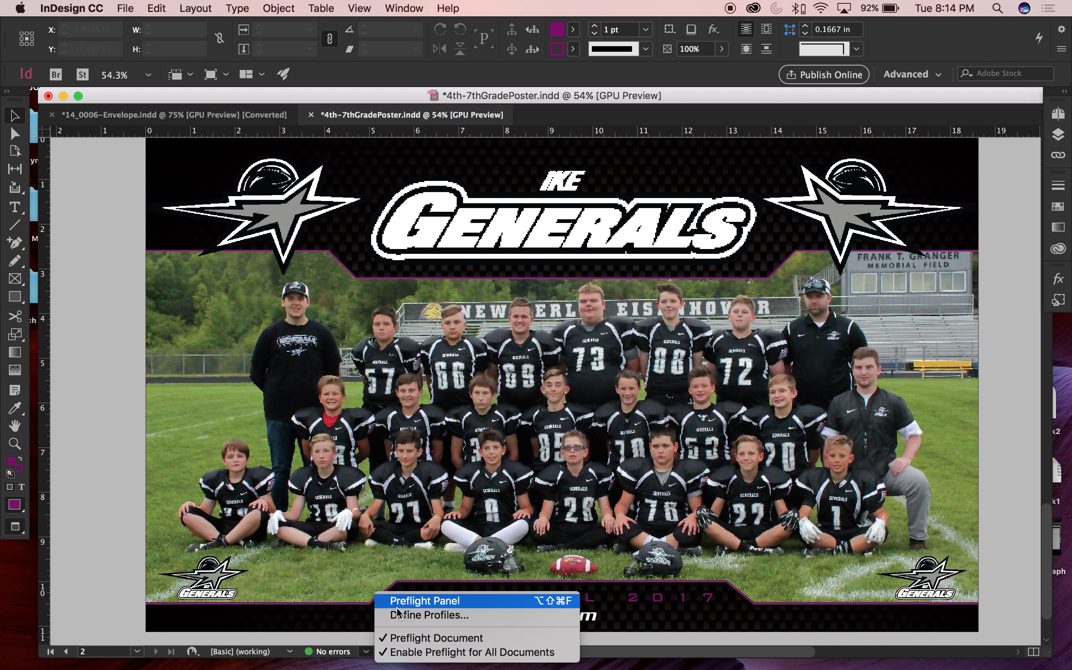
left_click(114, 473)
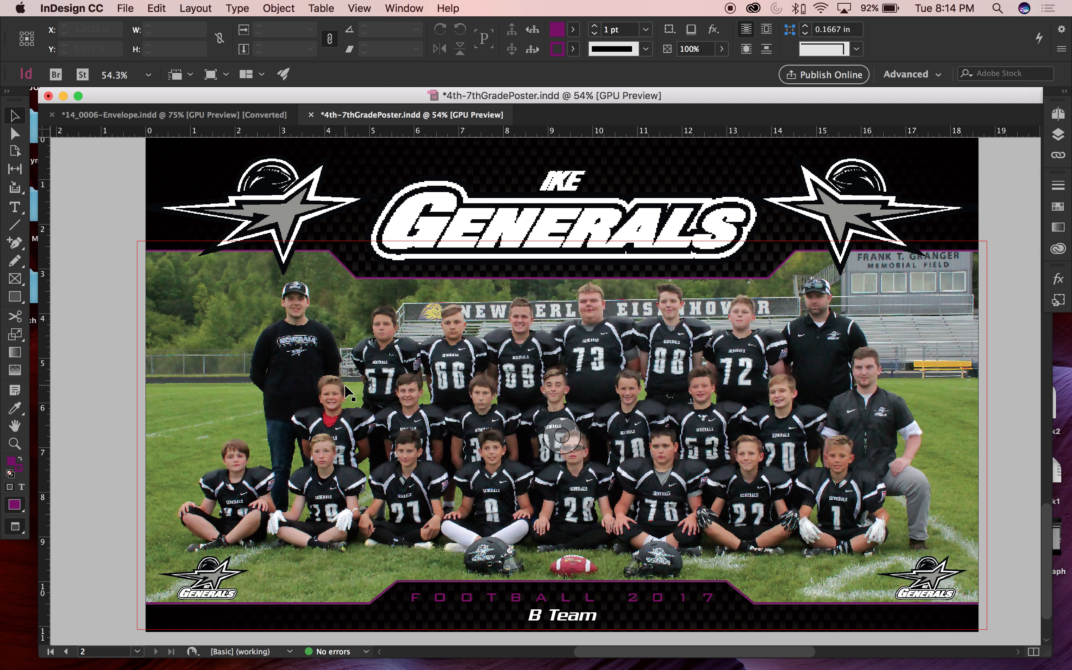
scroll(781, 242, "up", 5)
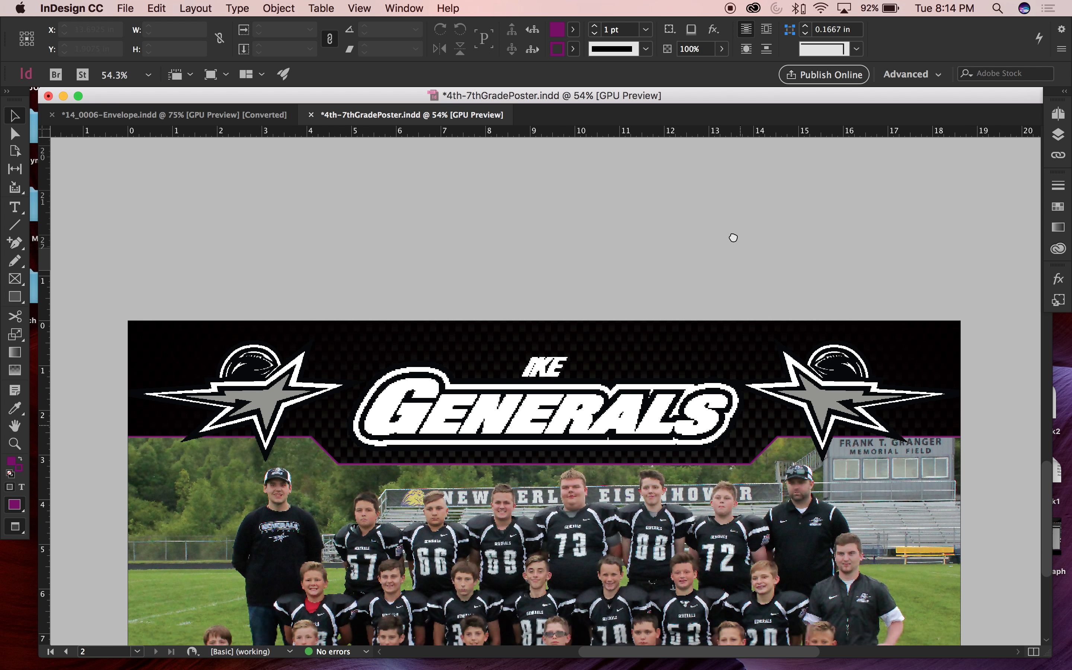
scroll(732, 237, "down", 5)
scroll(732, 237, "right", 2)
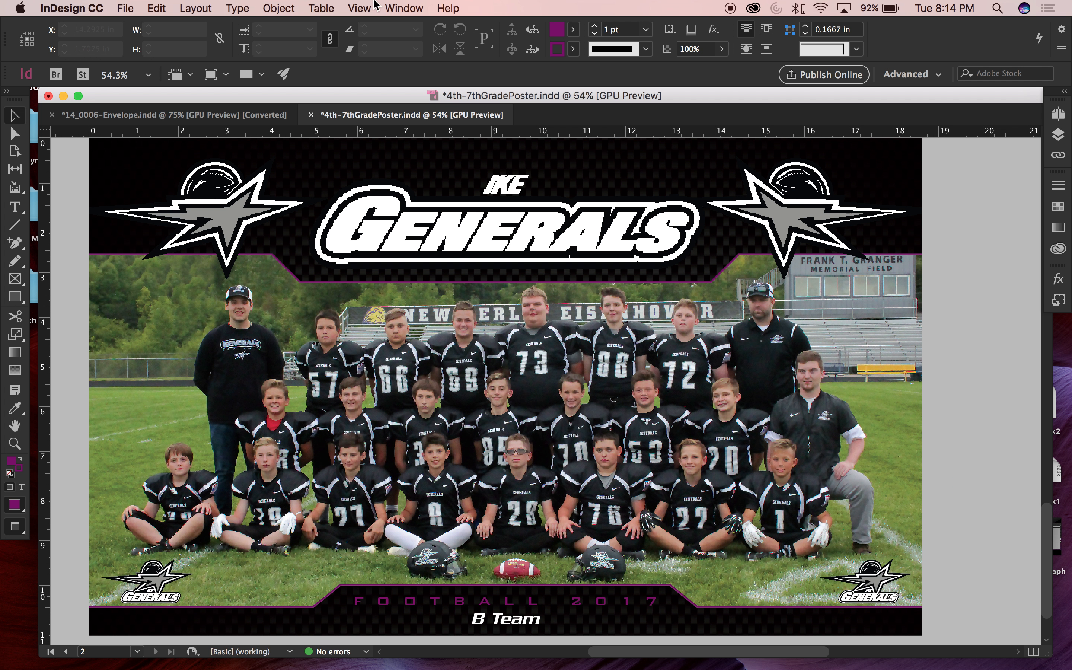
left_click(403, 7)
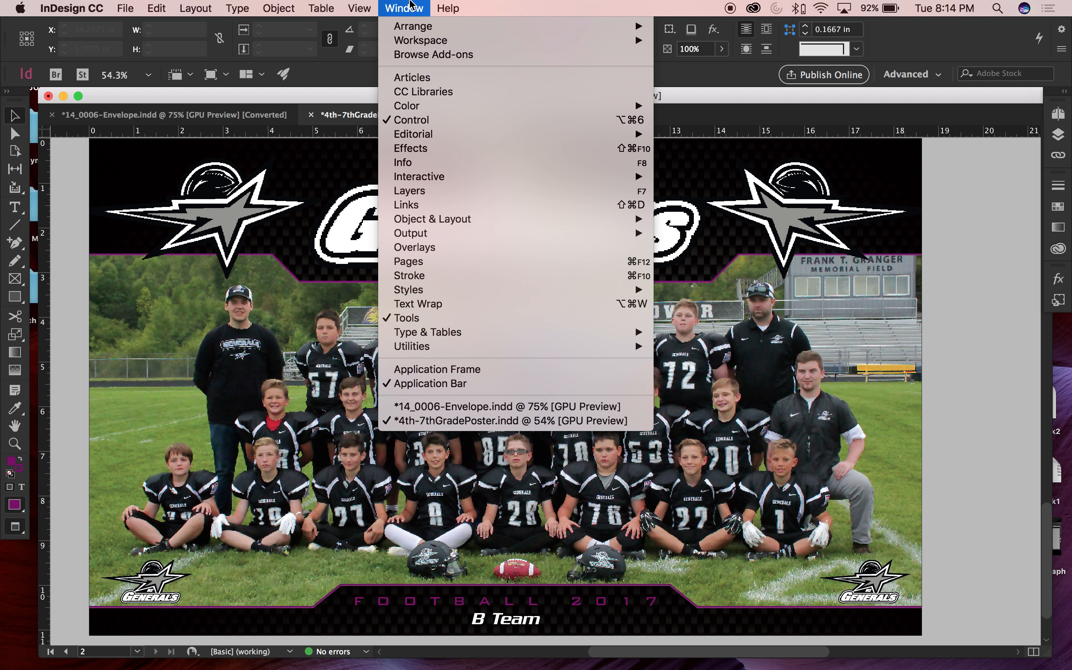
left_click(955, 297)
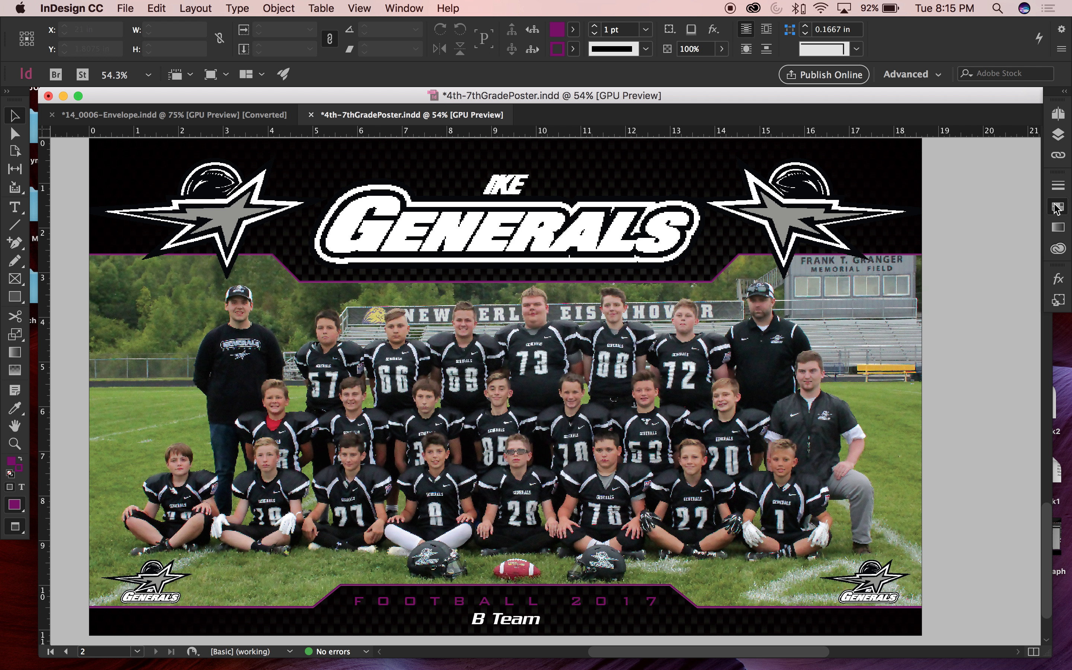
Step: Show the swatches and draw a purple rectangle about 0.50 by 0.48 in over the B Team page's upper-right star logo
left_click(1058, 207)
scroll(756, 390, "right", 5)
key("m")
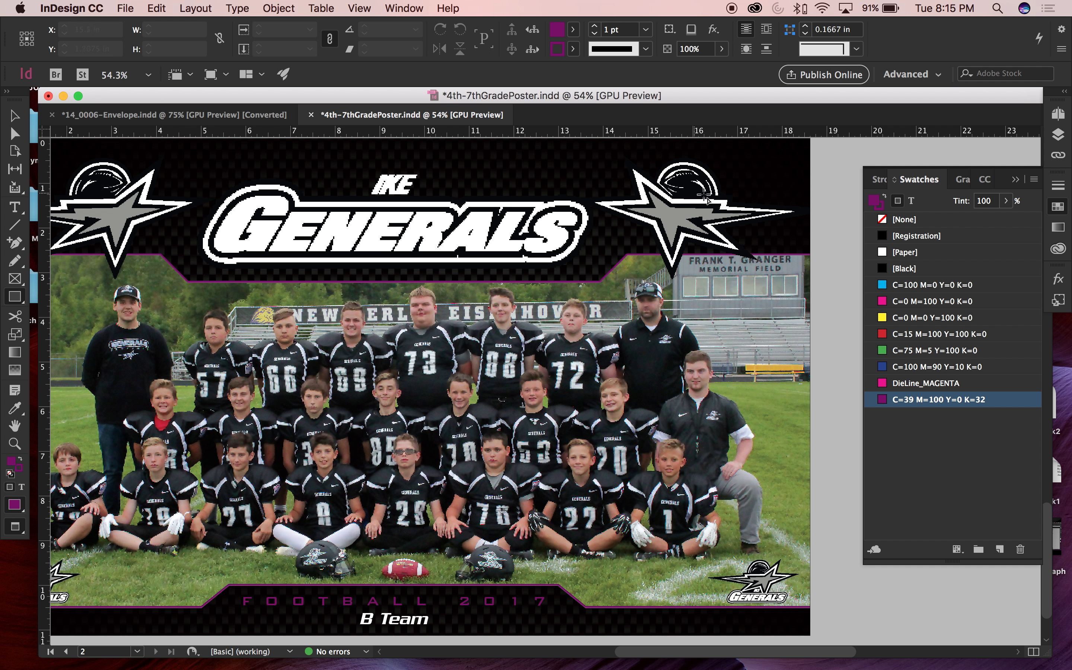
left_click_drag(704, 172, 726, 193)
key("v")
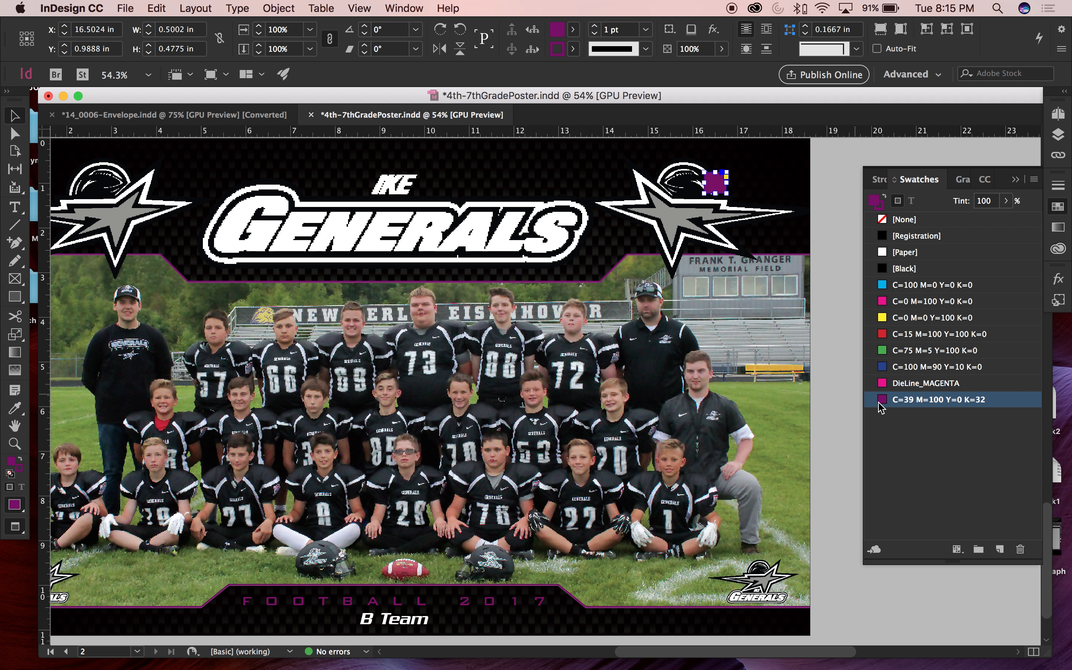
Step: Check the settings of the C=39 M=100 Y=0 K=32 swatch and duplicate it
double_click(913, 401)
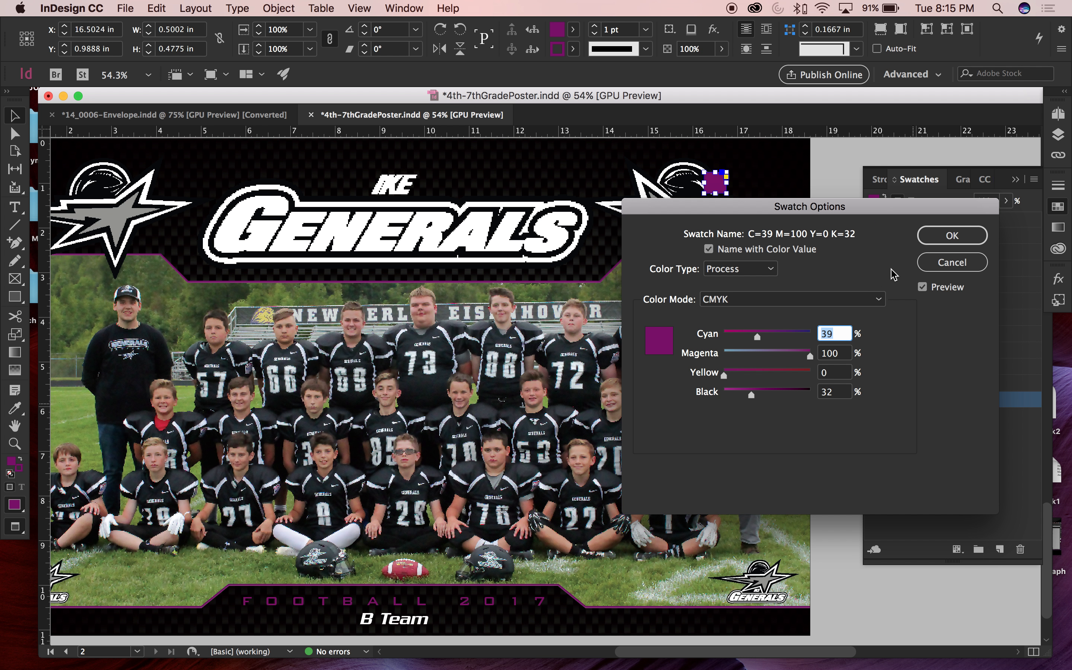
left_click(953, 263)
left_click(1000, 550)
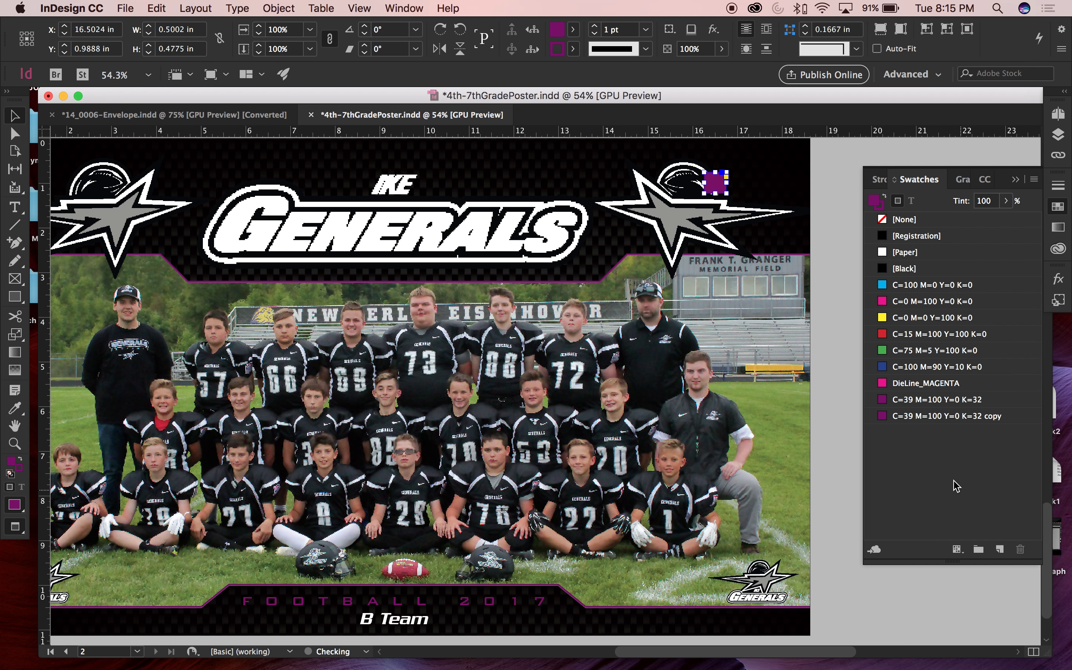
Step: Change the duplicated swatch to PANTONE Purple C from the PANTONE+ Solid Coated library, and deselect the rectangle
double_click(919, 417)
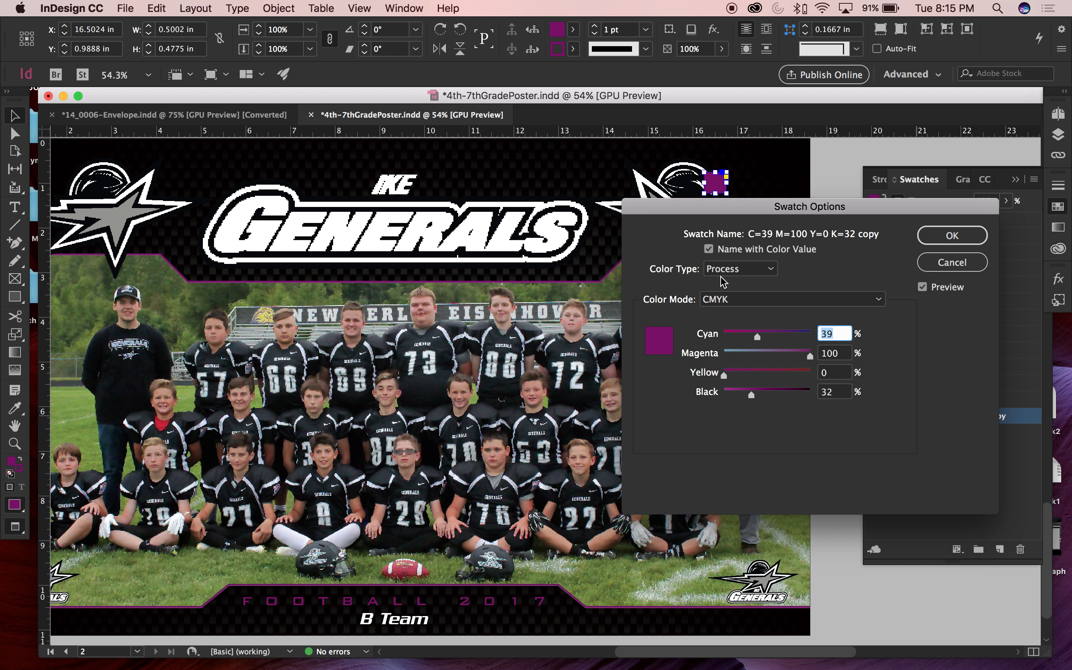
left_click(773, 300)
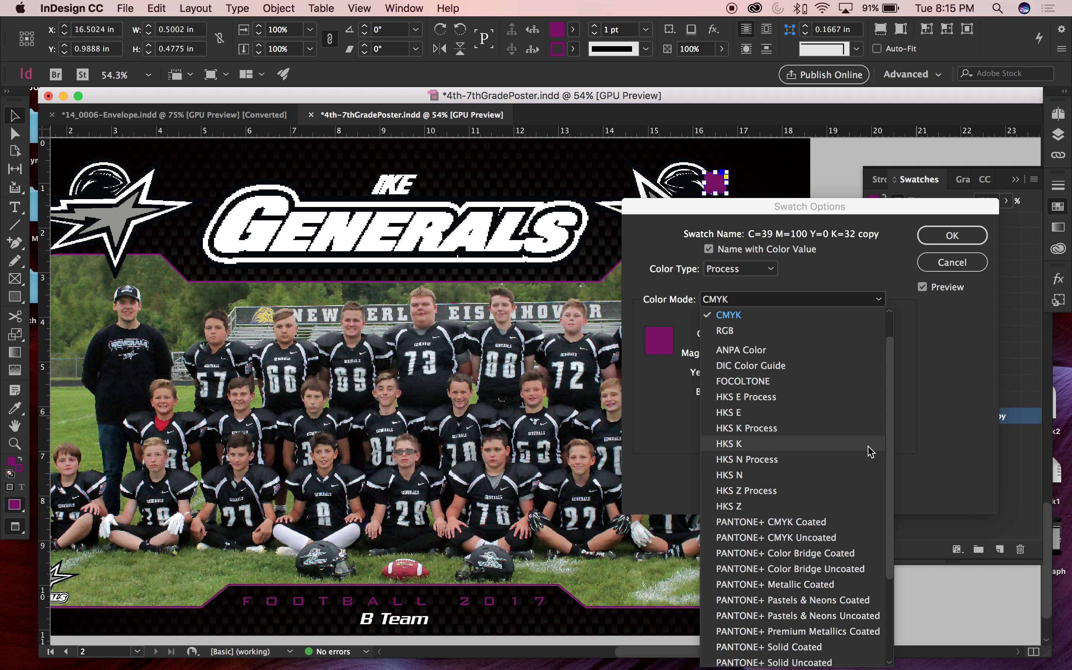
scroll(893, 458, "down", 1)
scroll(894, 458, "down", 4)
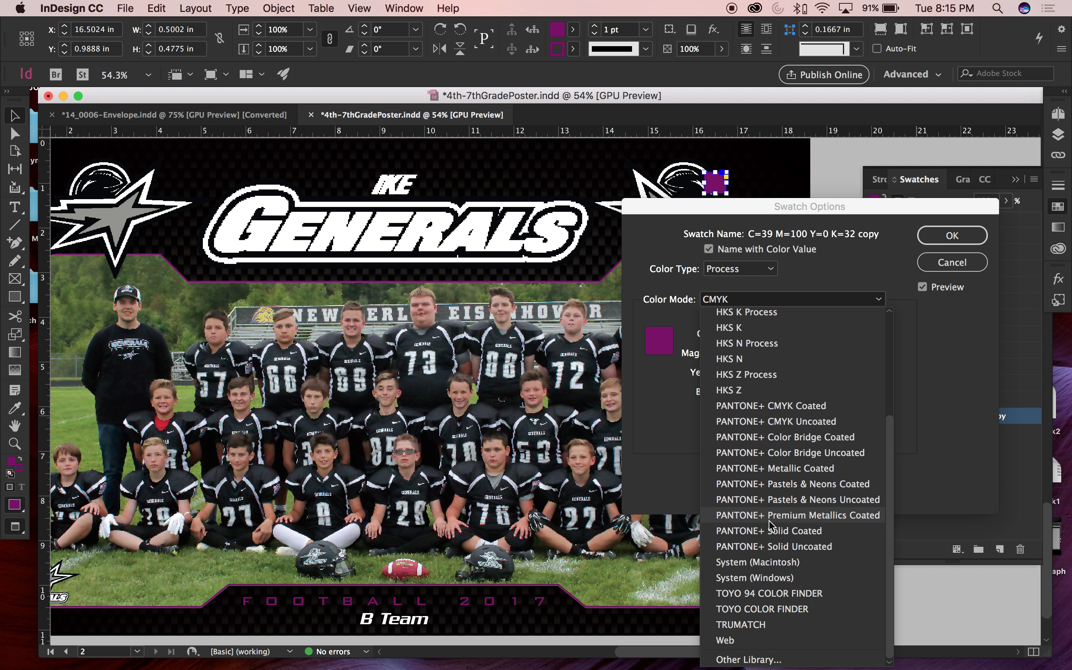
left_click(773, 531)
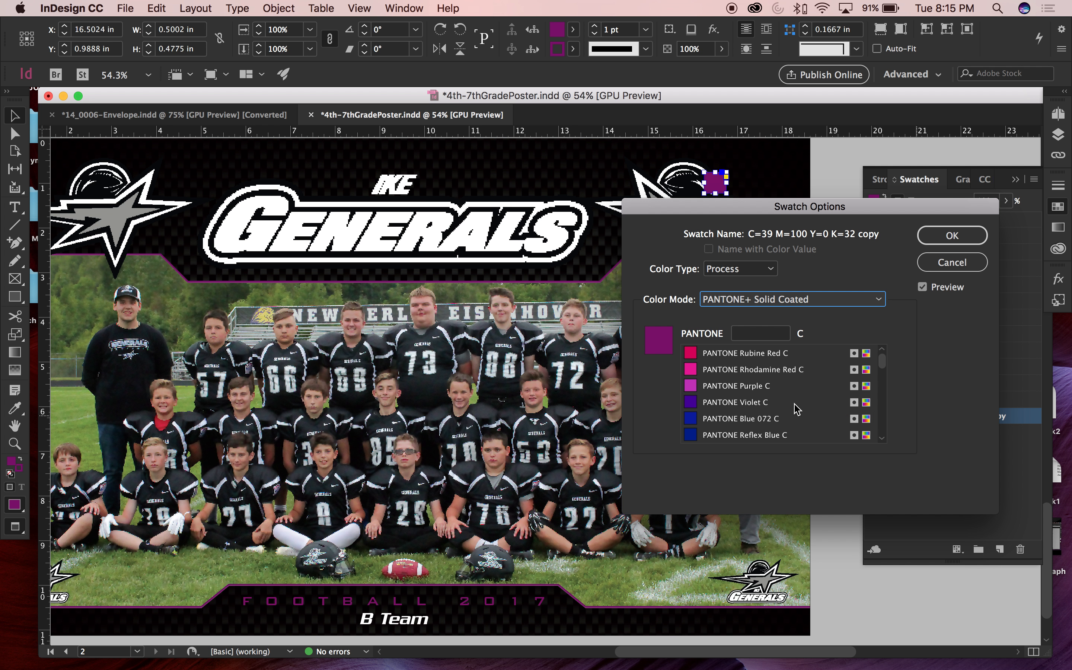
left_click(725, 386)
left_click(951, 235)
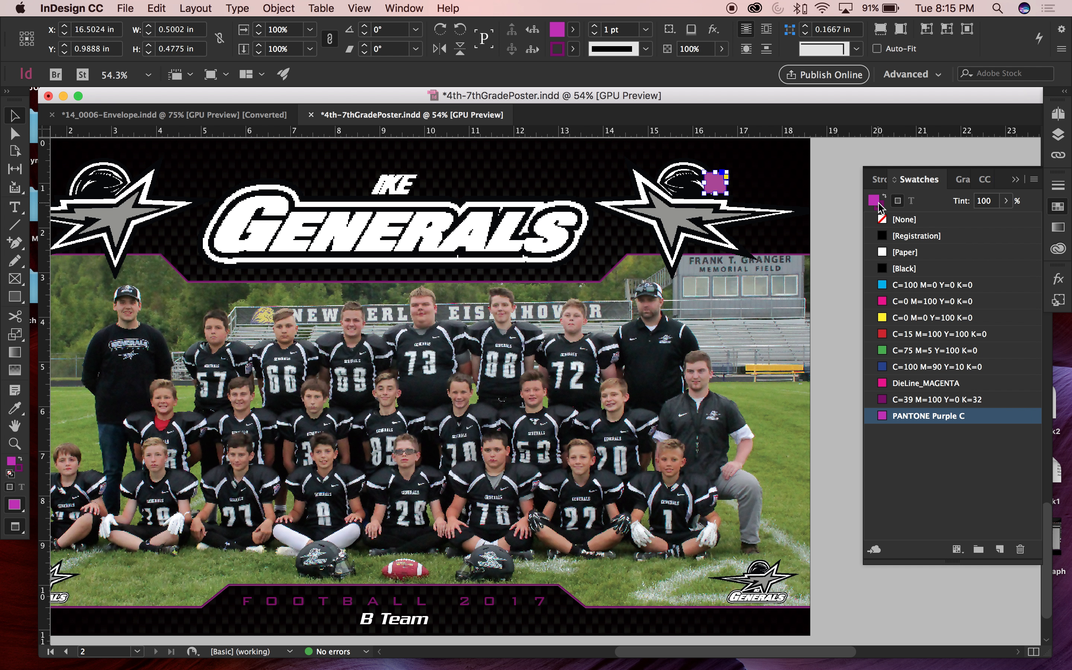
left_click(835, 253)
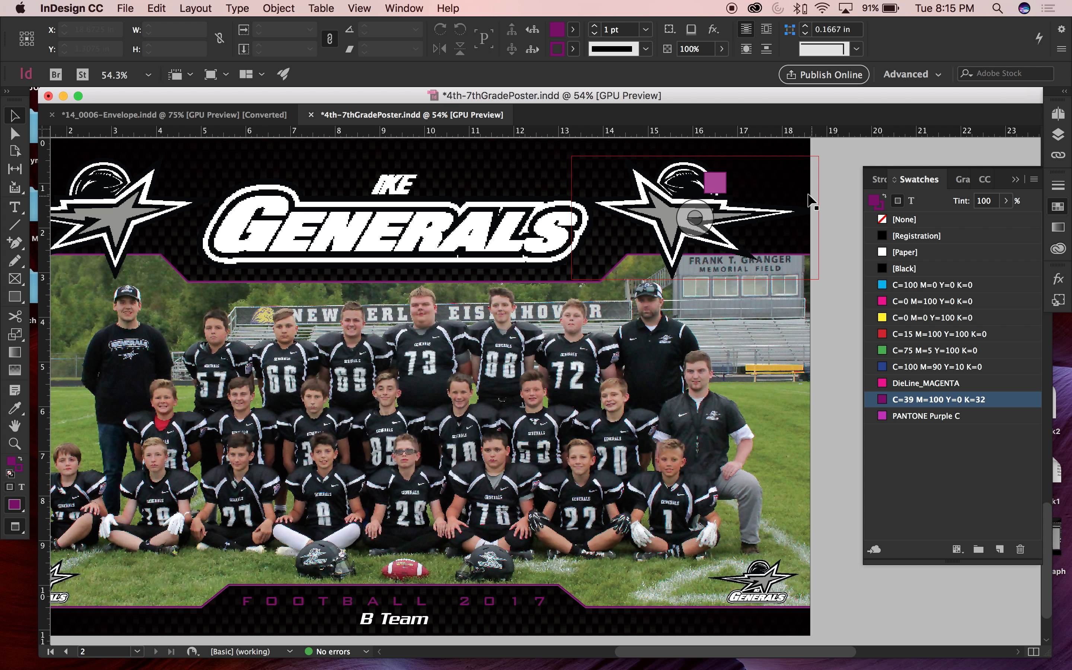
Step: Shrink the PANTONE Purple C rectangle to 0.18 by 0.1575 in and move it to the B Team page's upper-right corner
left_click(715, 182)
left_click_drag(715, 183, 729, 167)
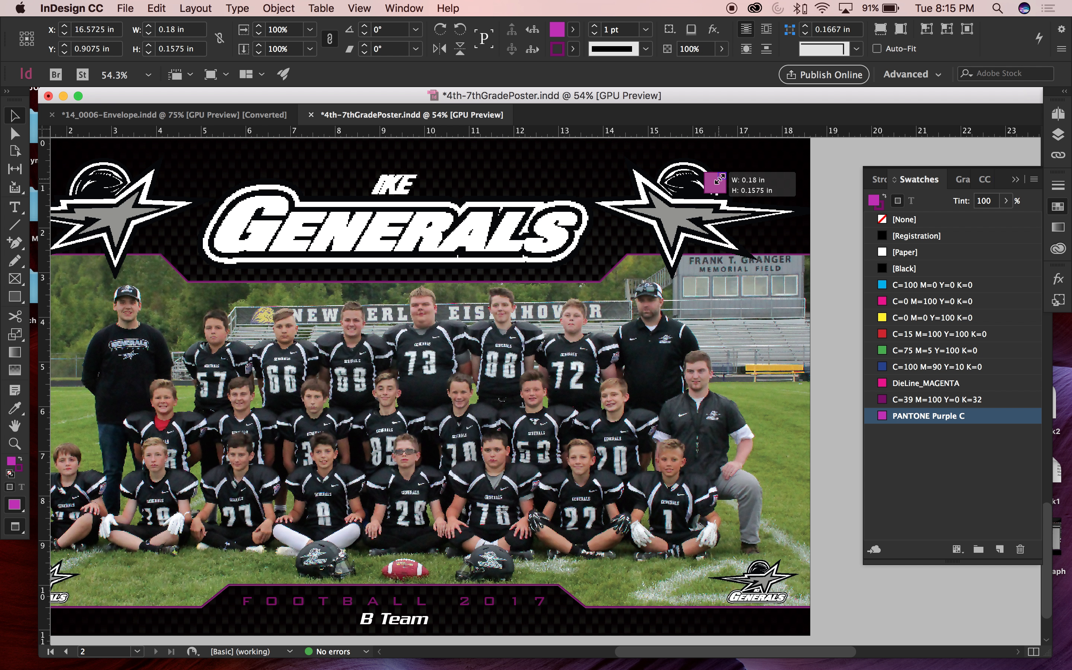
left_click(834, 177)
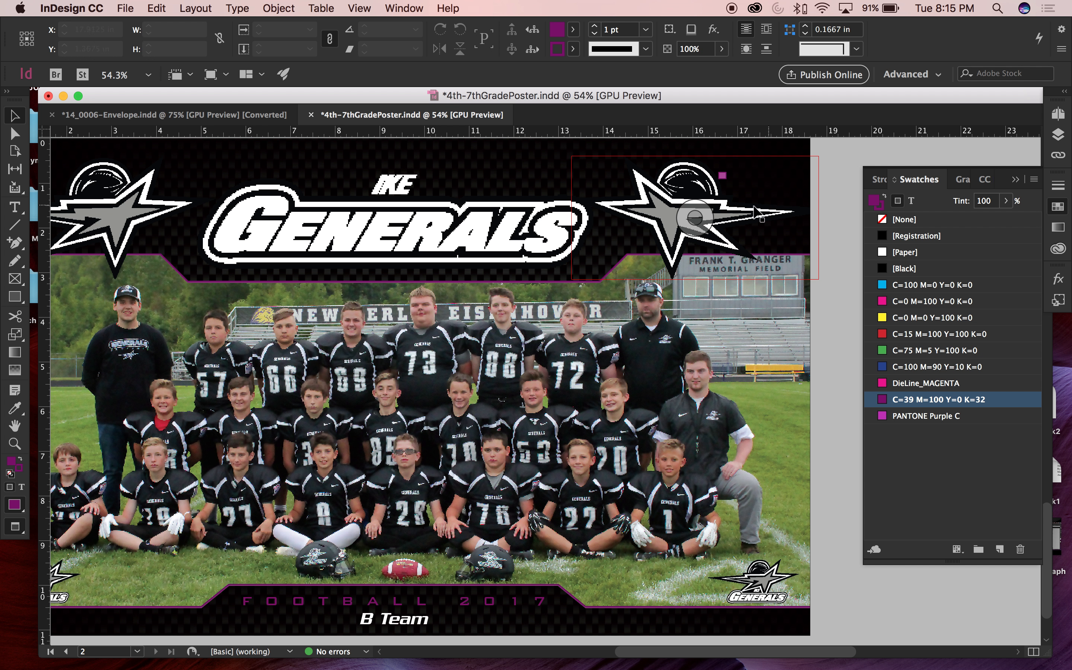
left_click_drag(727, 175, 796, 161)
left_click(844, 158)
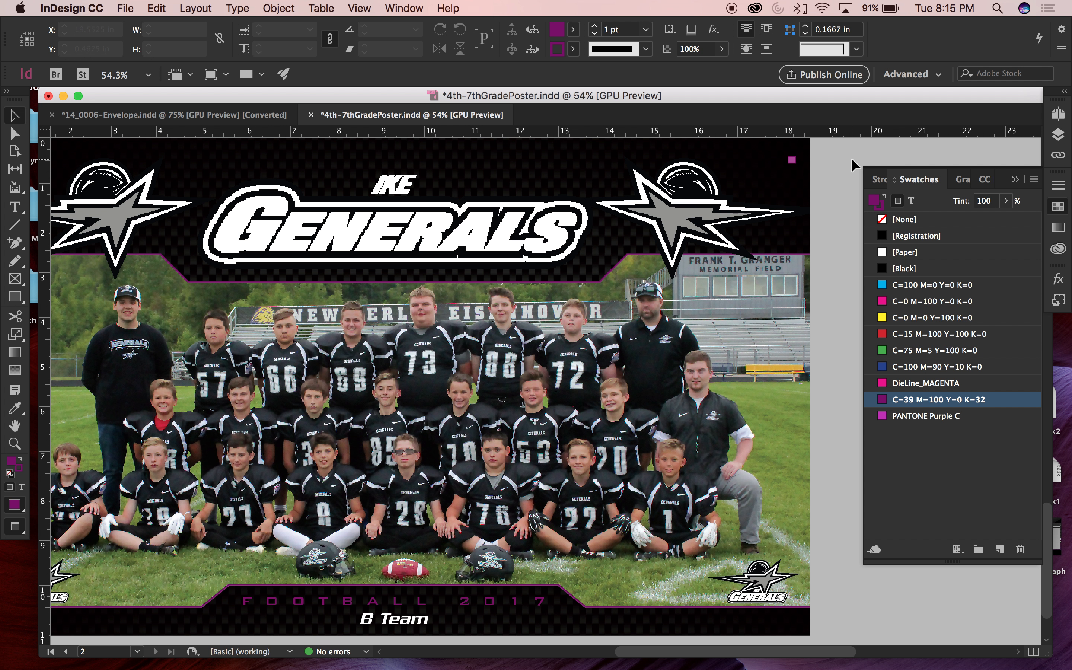
Step: Show the Separations Preview and set its view to Separations
key("super+minus")
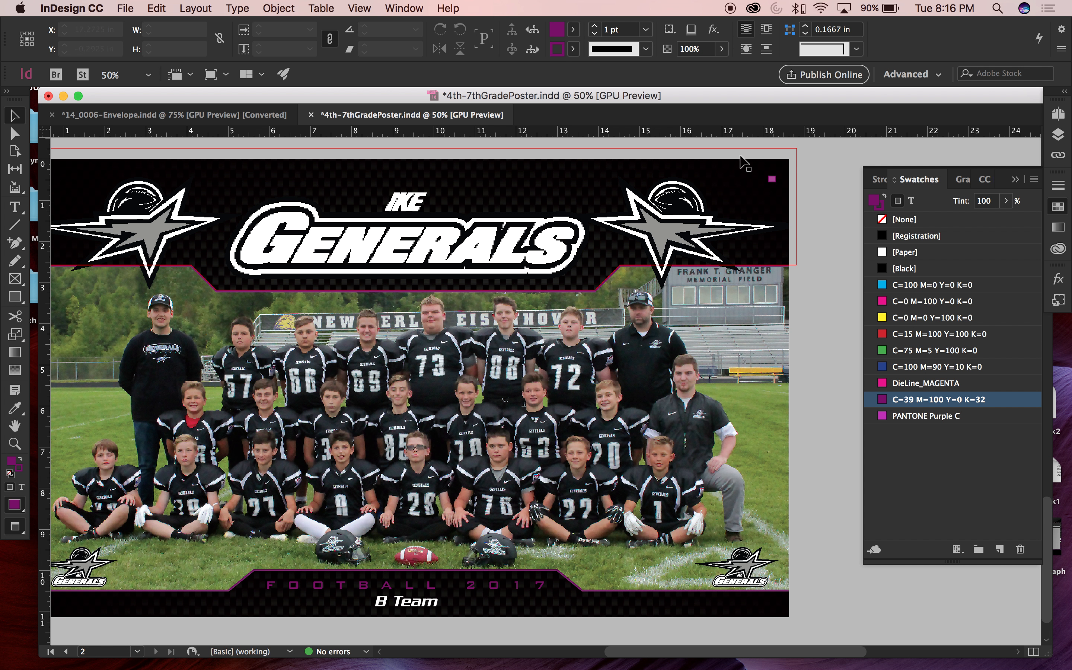
scroll(617, 266, "up", 15)
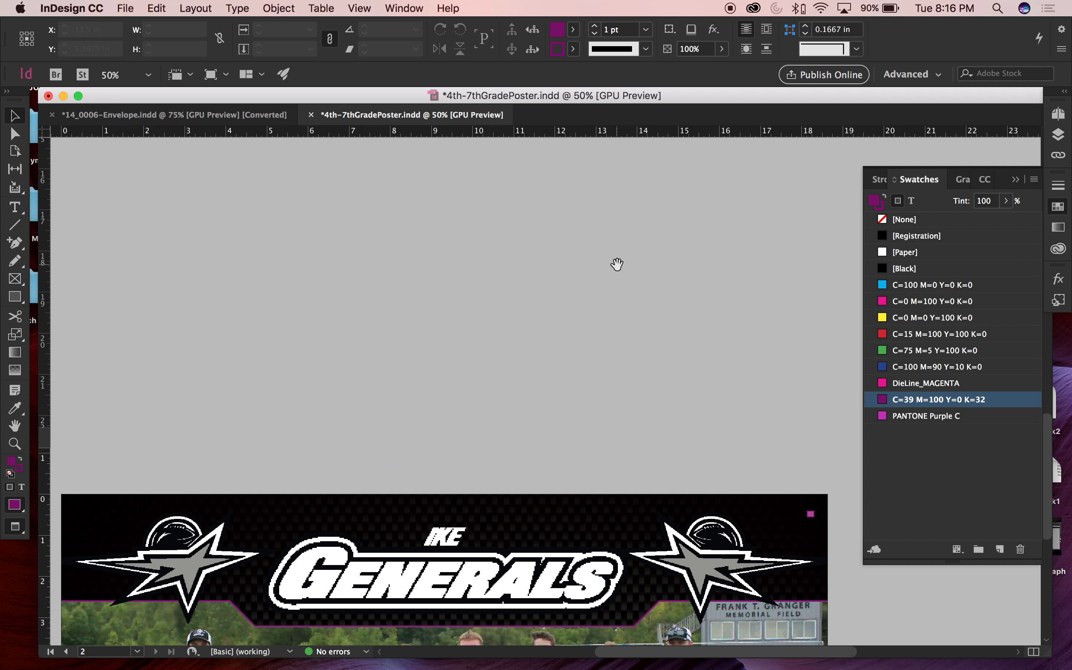
key("super+minus")
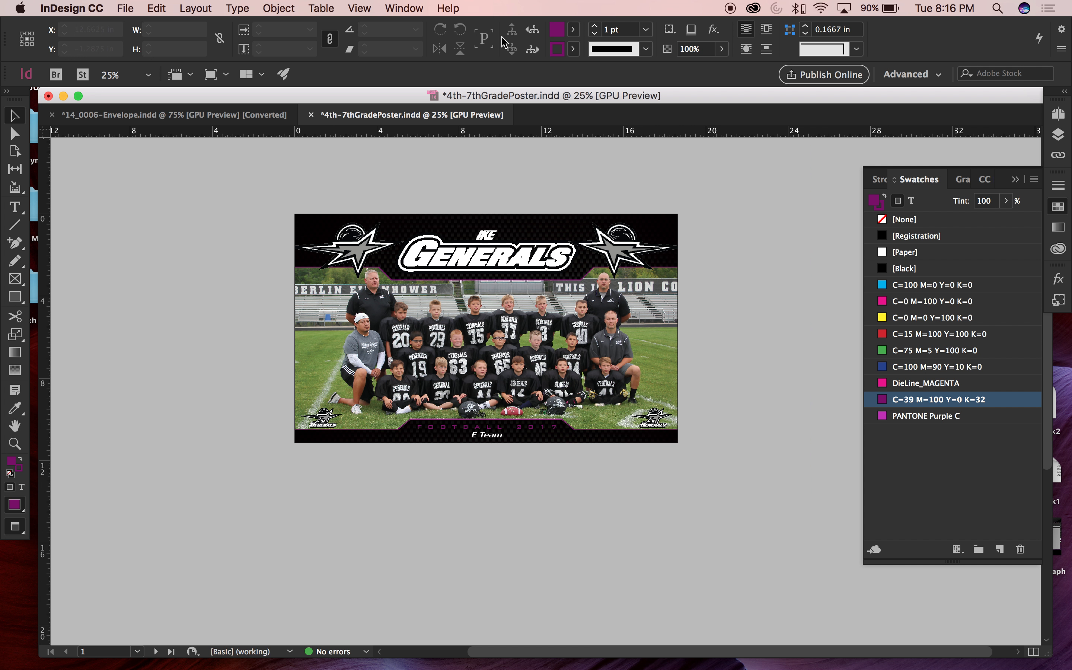
key("super+equal")
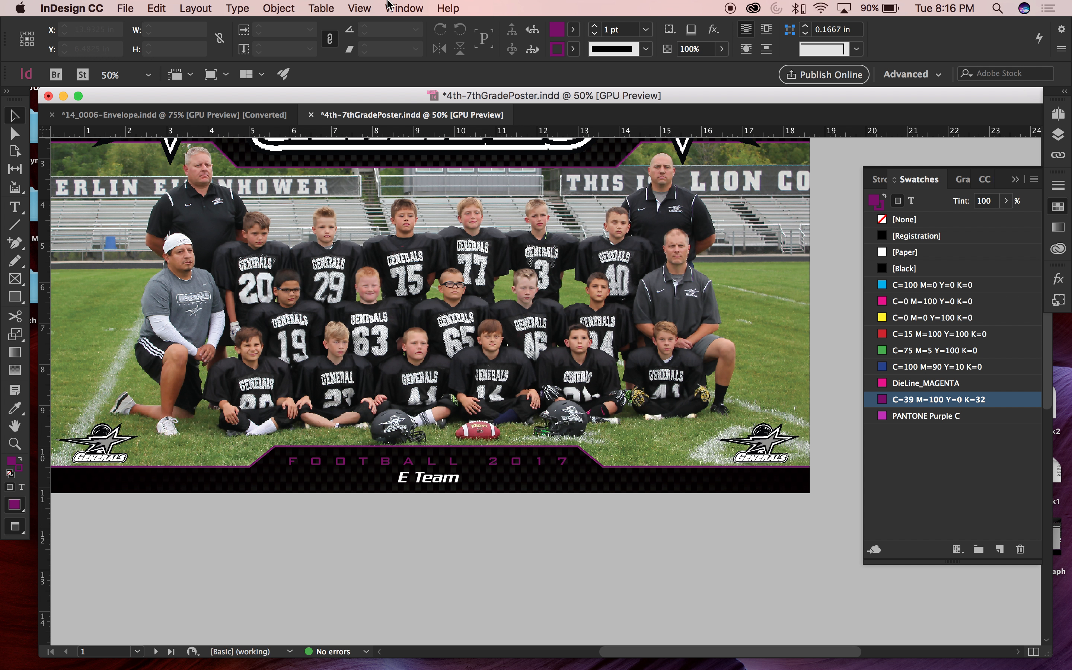
left_click(404, 8)
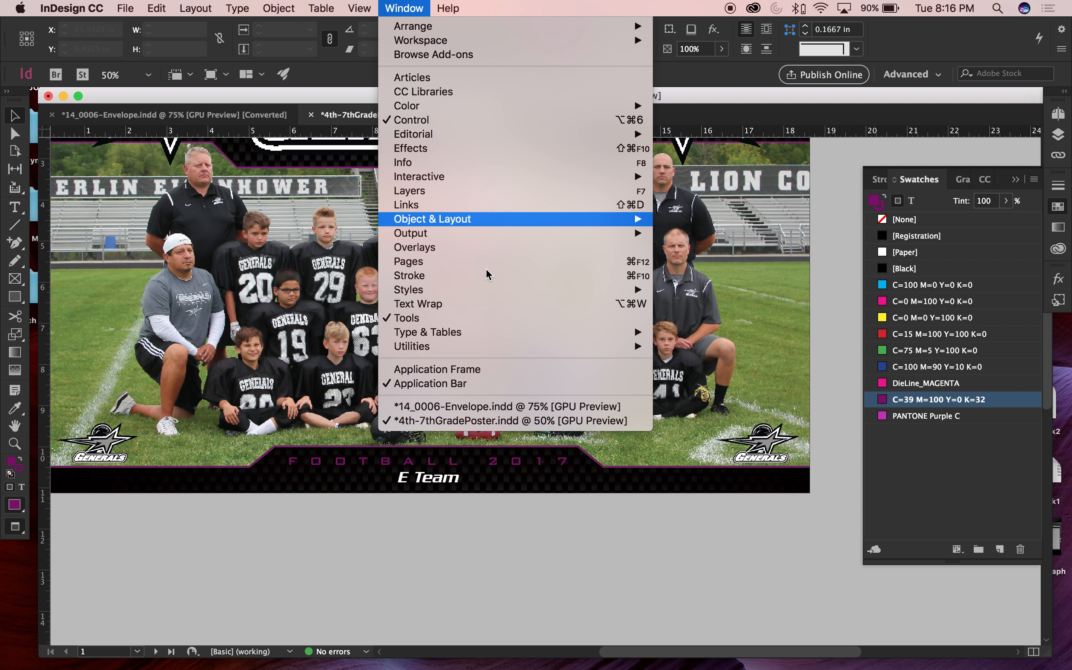
mouse_move(637, 347)
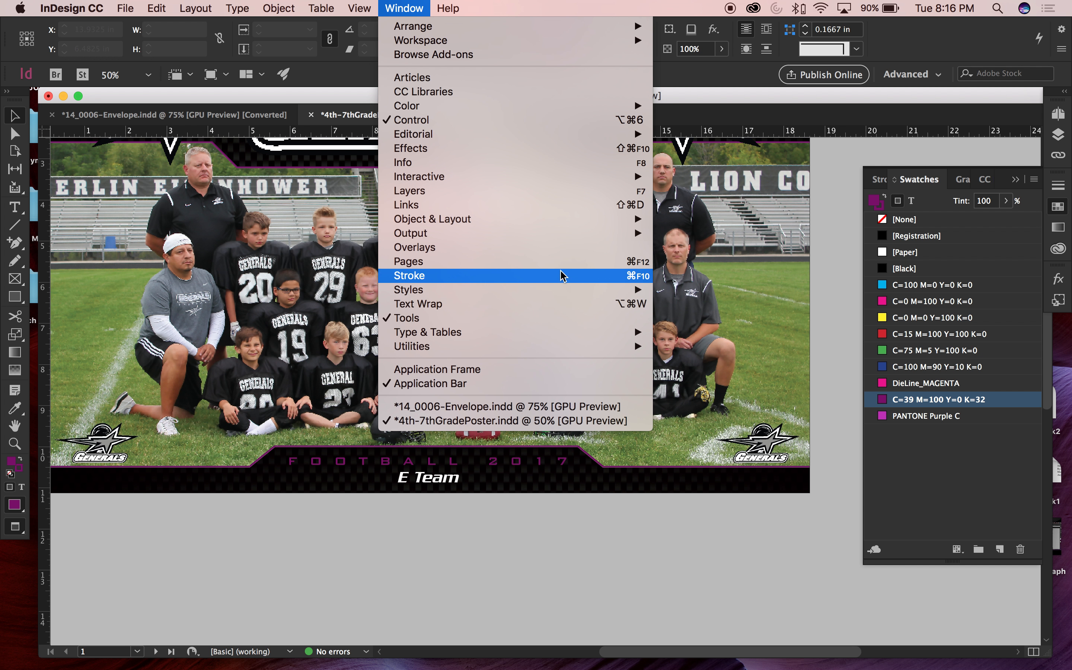
mouse_move(542, 233)
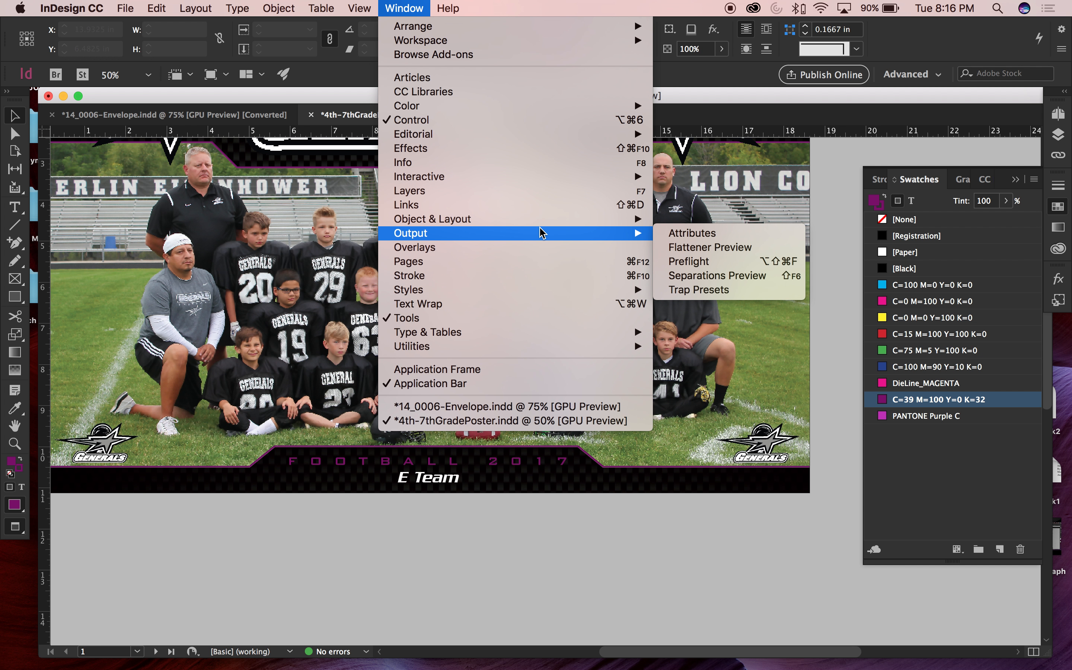
left_click(701, 275)
left_click(811, 169)
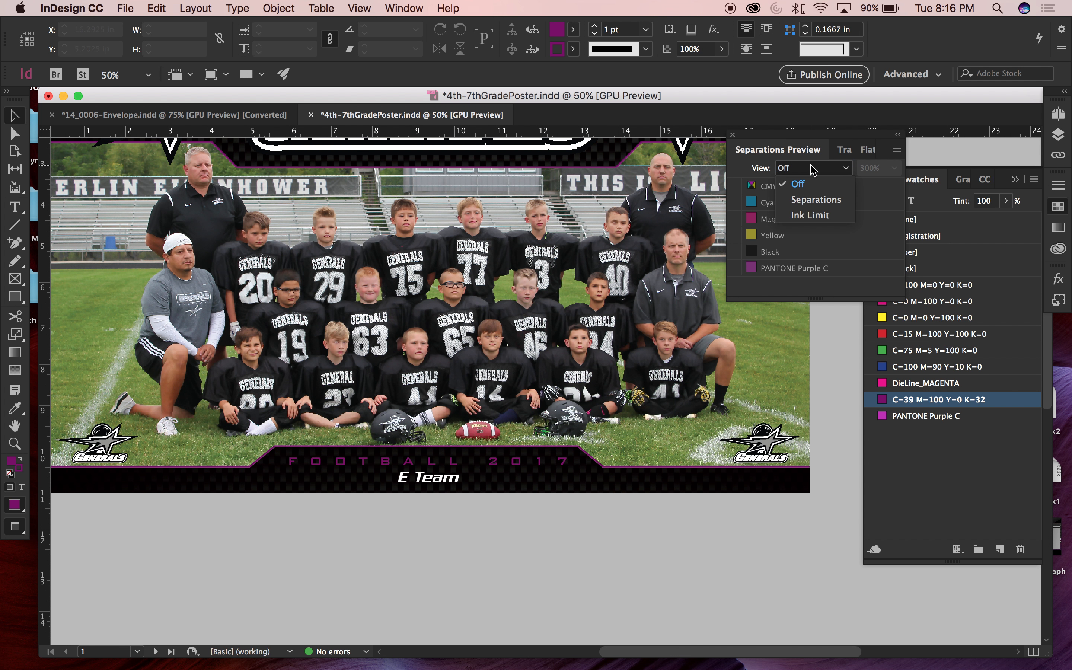
left_click(820, 200)
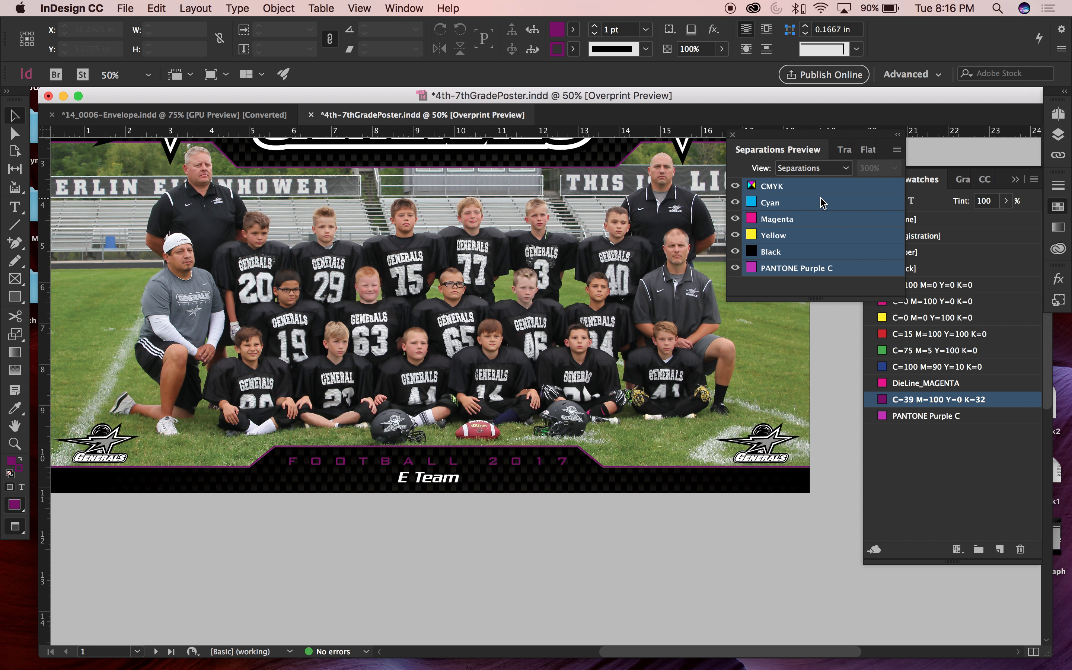
Step: Hide the CMYK plates so that only the PANTONE Purple C plate is previewed
left_click(820, 202)
left_click(734, 186)
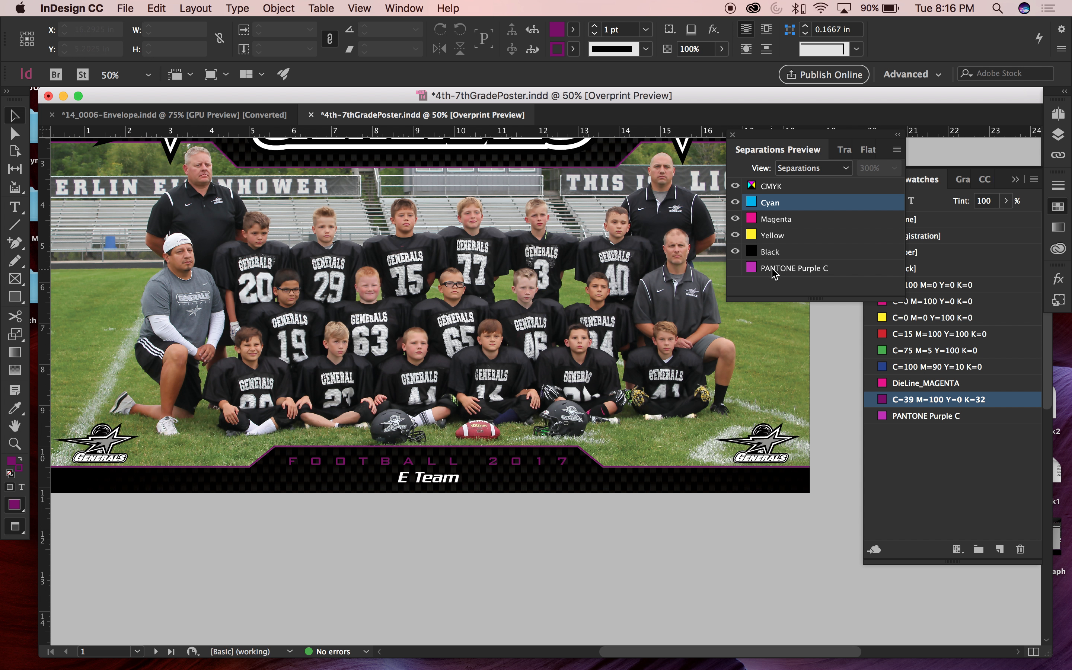
left_click(735, 251)
left_click(735, 235)
left_click(734, 268)
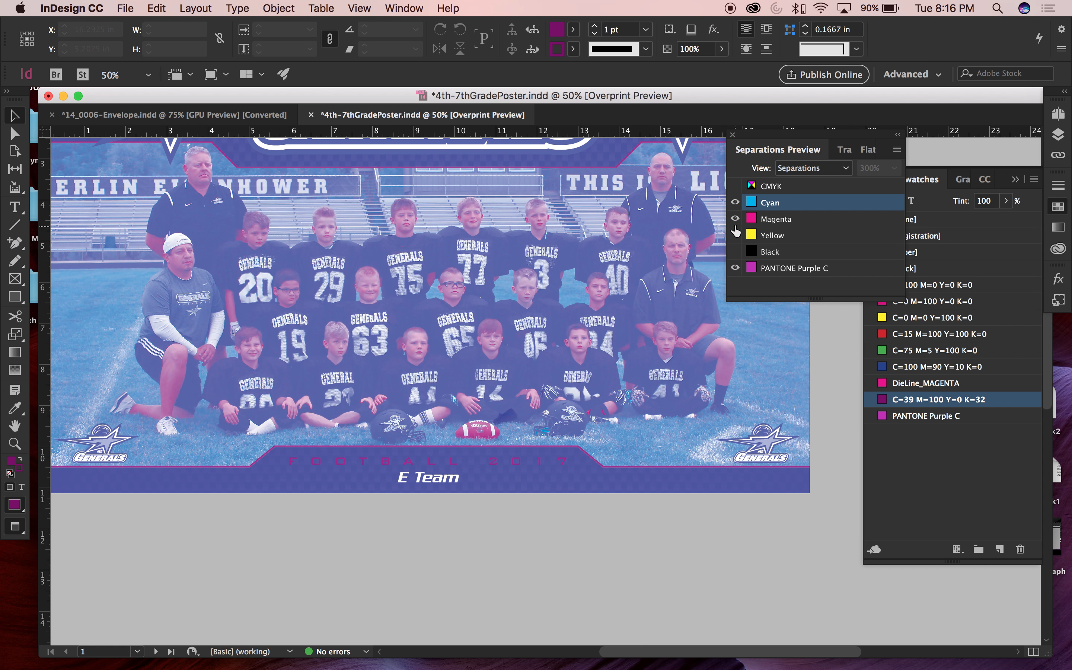
left_click(735, 219)
left_click(734, 202)
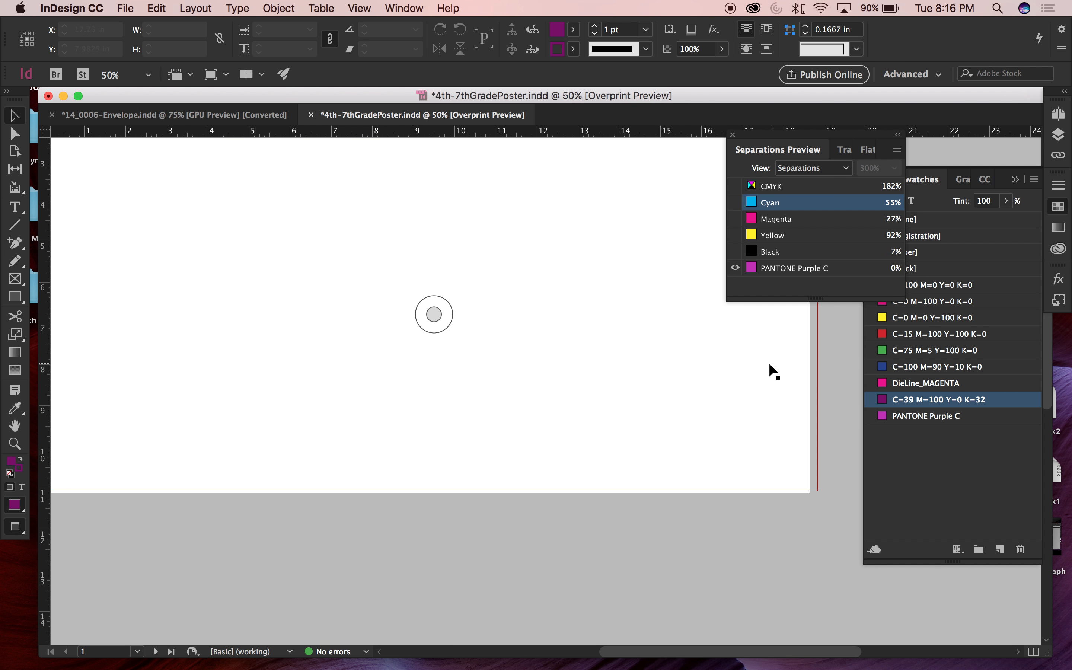
Step: Locate the small PANTONE Purple C rectangle in the B Team page's upper-right corner and delete it
key("super+minus")
key("space")
left_click_drag(712, 449, 697, 144)
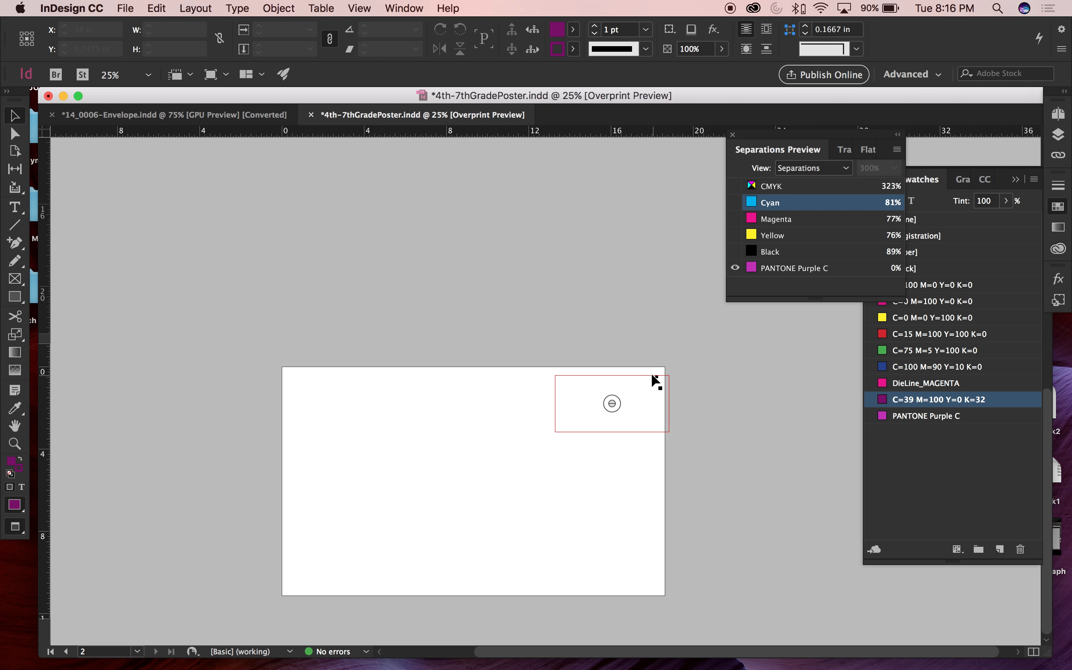
key("super+space")
left_click_drag(641, 361, 679, 403)
left_click(503, 332)
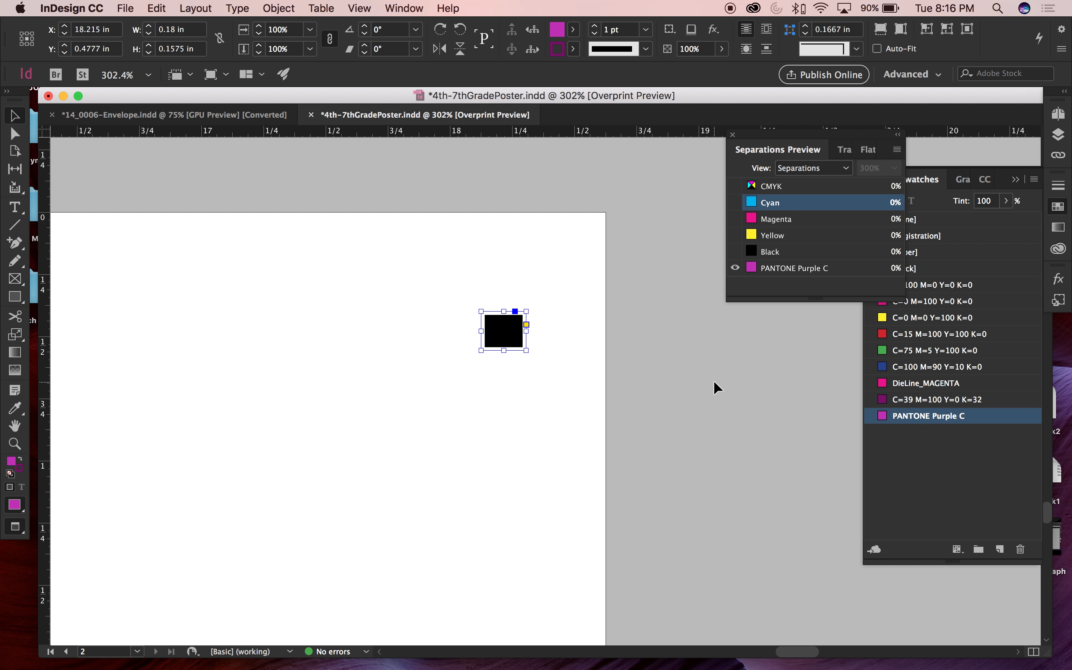
key("Delete")
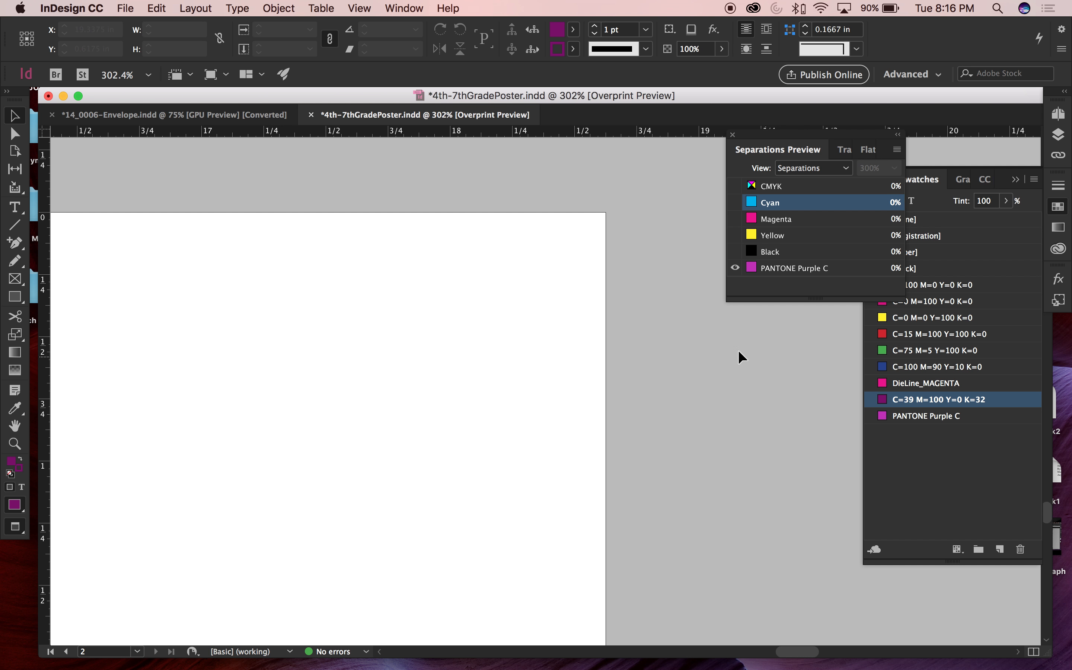
Step: Show all the CMYK plates again, fit the B Team page in view and hide the PANTONE Purple C plate
left_click(735, 186)
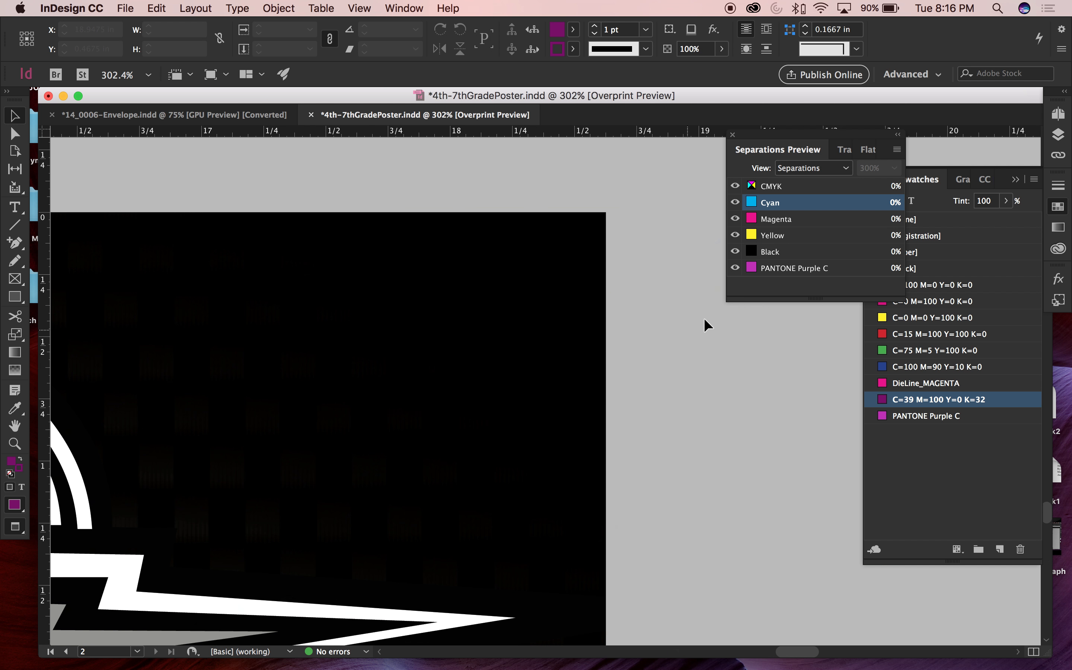
key("super+0")
left_click(736, 268)
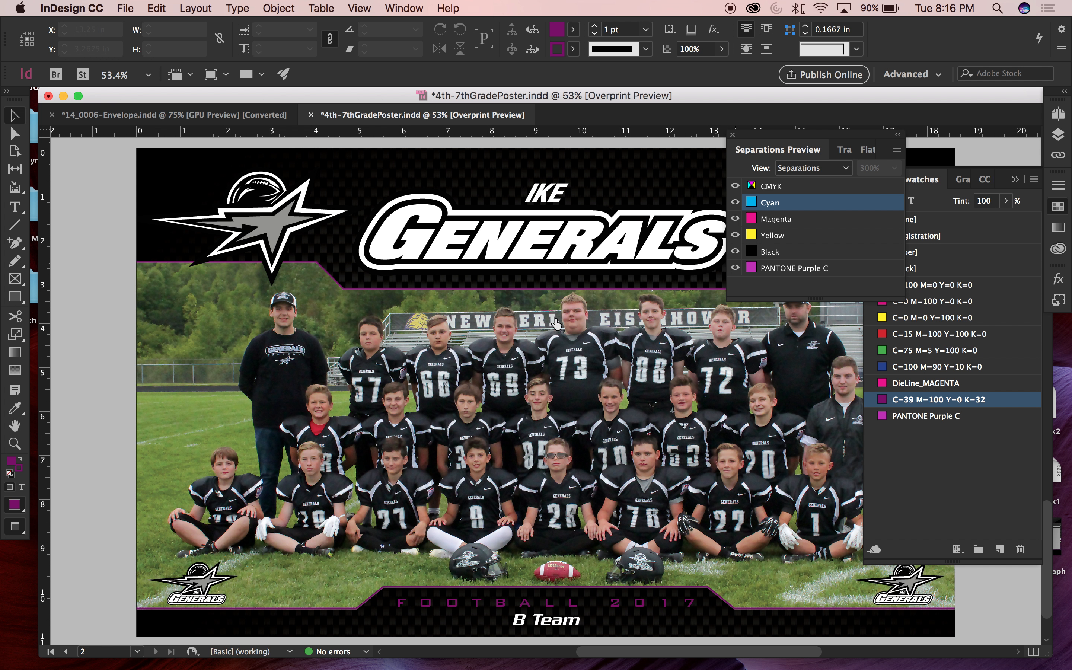
scroll(691, 263, "right", 5)
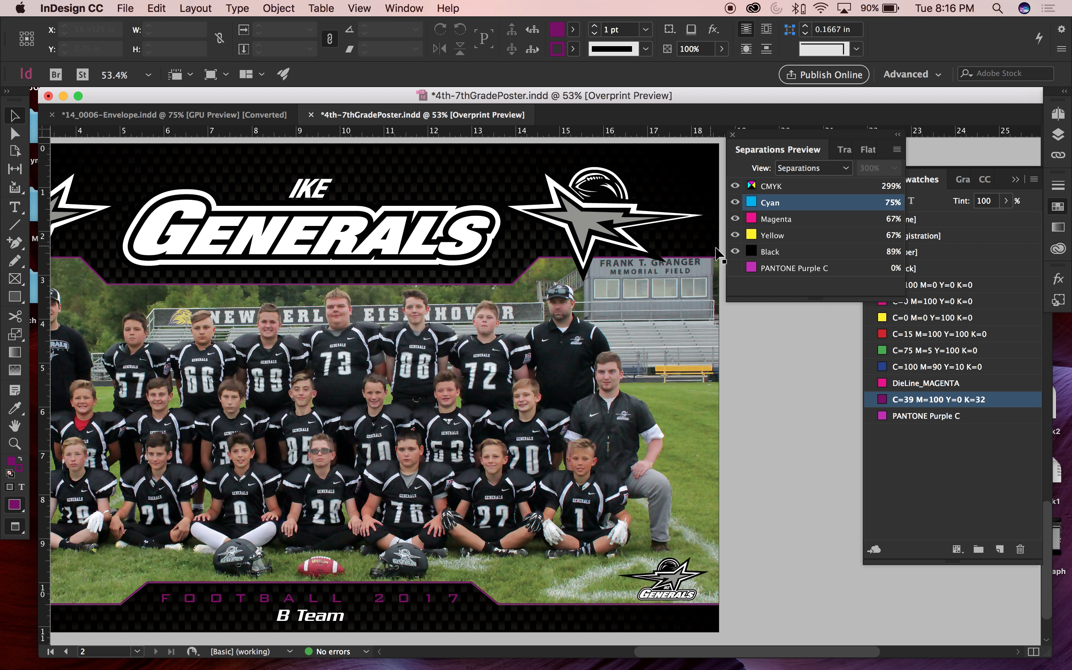
Step: Preview only the PANTONE Purple C plate to check the B Team page for leftover spot colour
left_click(736, 251)
left_click(735, 235)
left_click(735, 219)
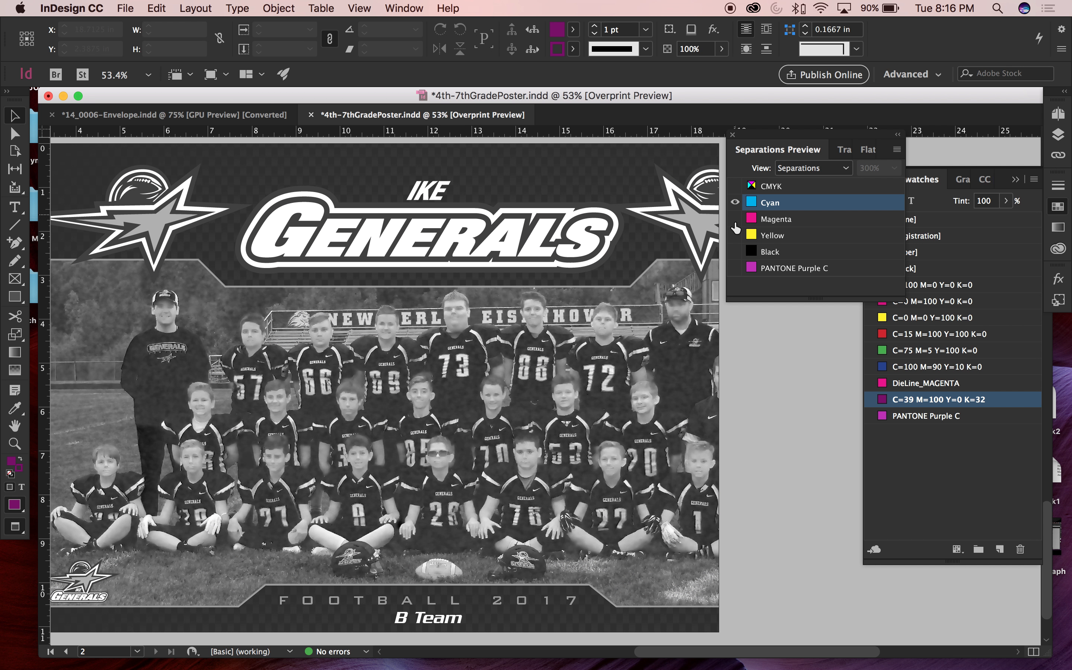
left_click(735, 268)
left_click(735, 202)
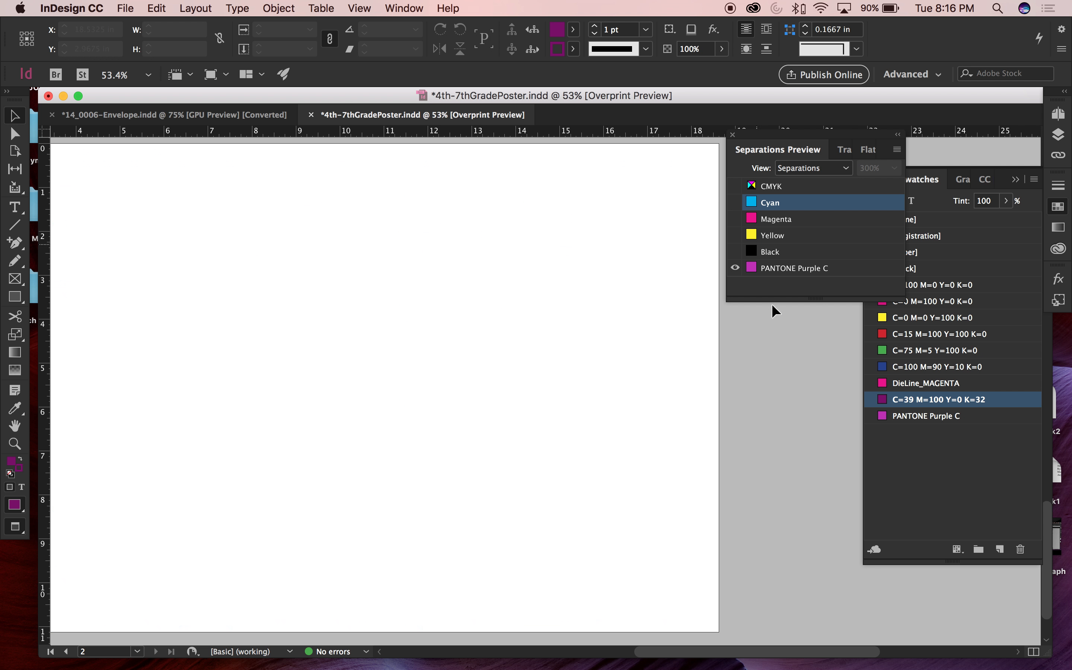
key("super+minus")
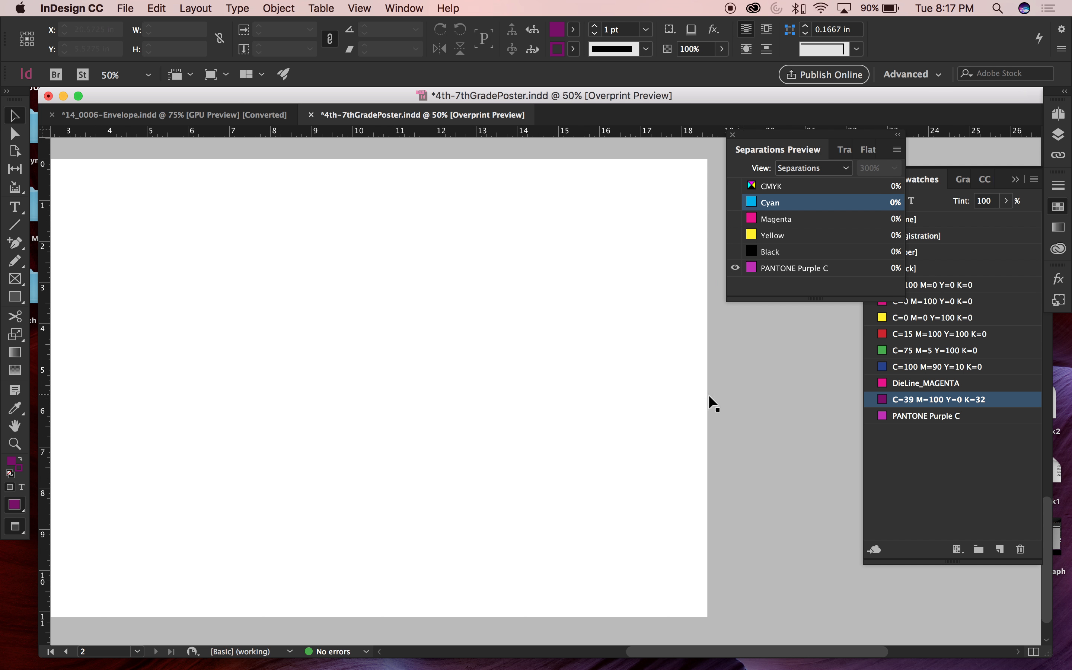
scroll(664, 398, "left", 5)
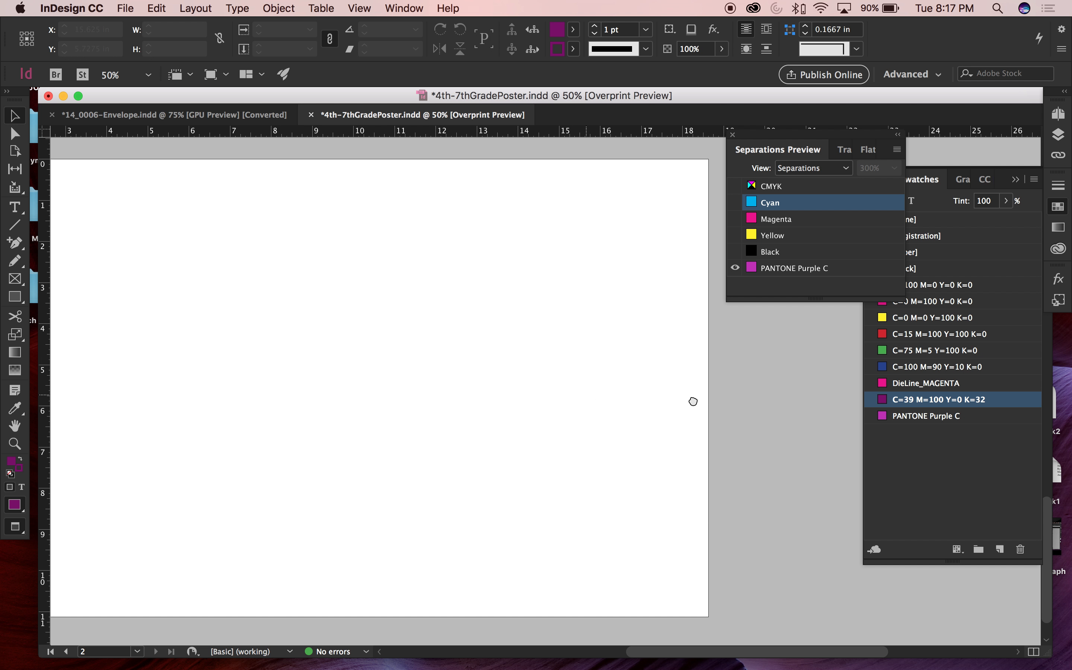
Step: Switch the preview from the PANTONE Purple C plate back to the Cyan, Magenta, Yellow and Black plates
left_click(736, 252)
left_click(735, 268)
left_click(736, 235)
left_click(736, 218)
left_click(734, 203)
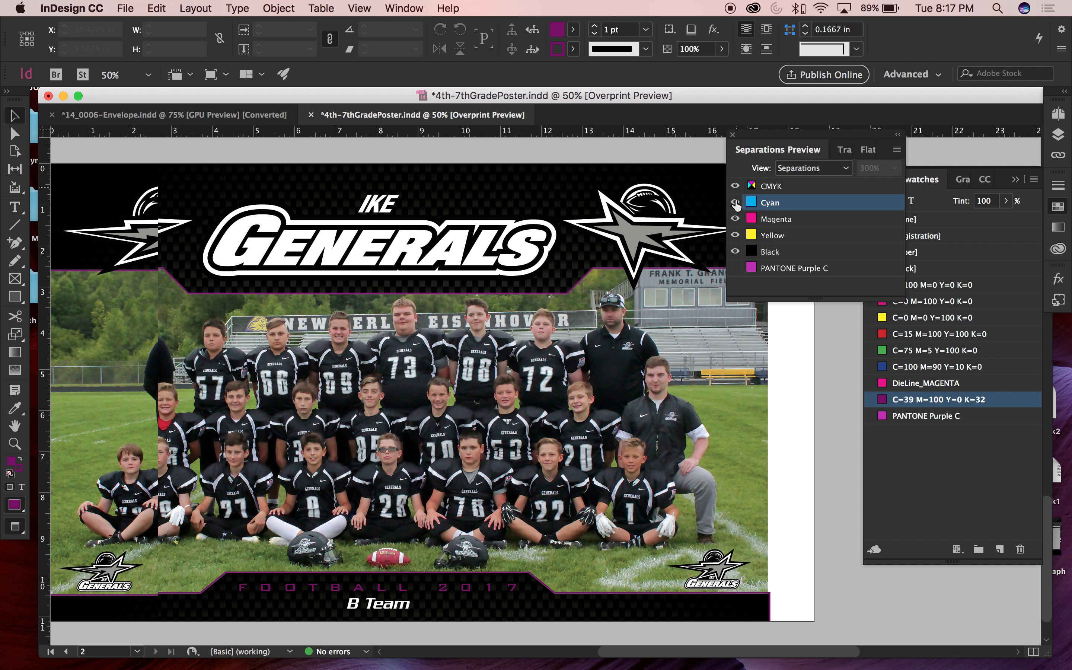
Step: Preview only the Black plate and inspect the B Team and E Team pages
left_click(734, 203)
left_click(735, 219)
left_click(735, 235)
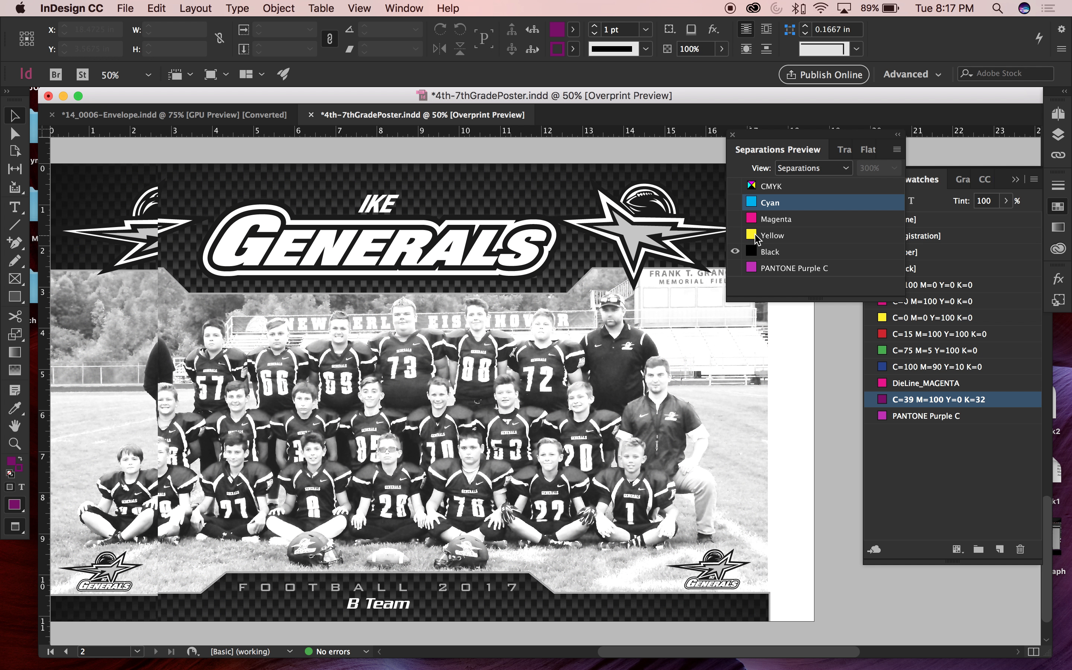
key("super+minus")
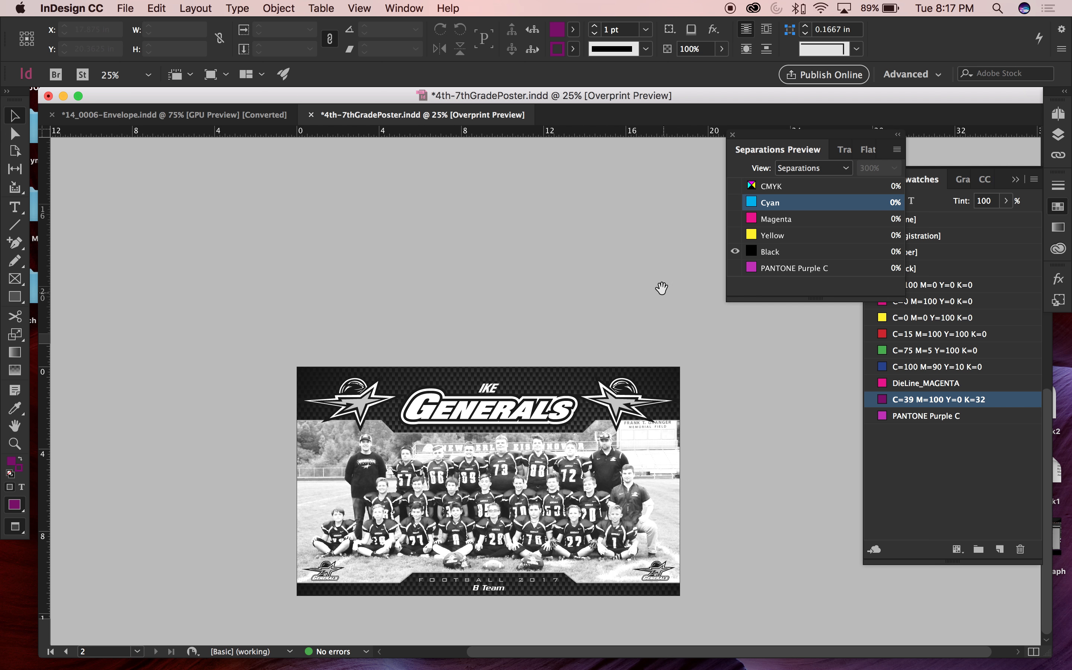
scroll(652, 305, "up", 5)
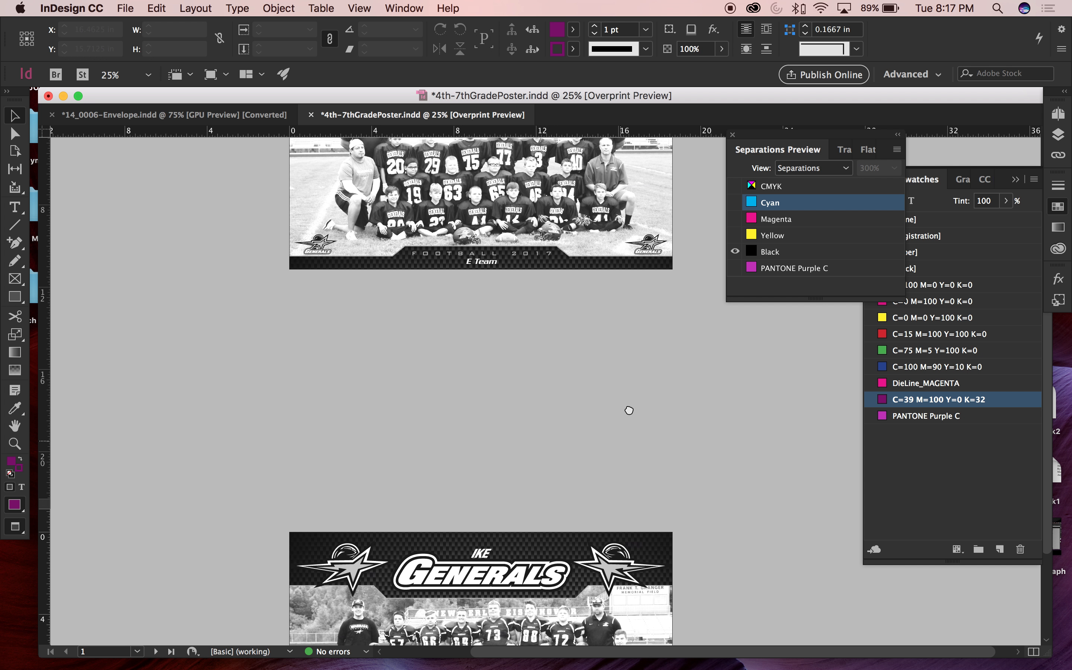
left_click_drag(628, 400, 619, 447)
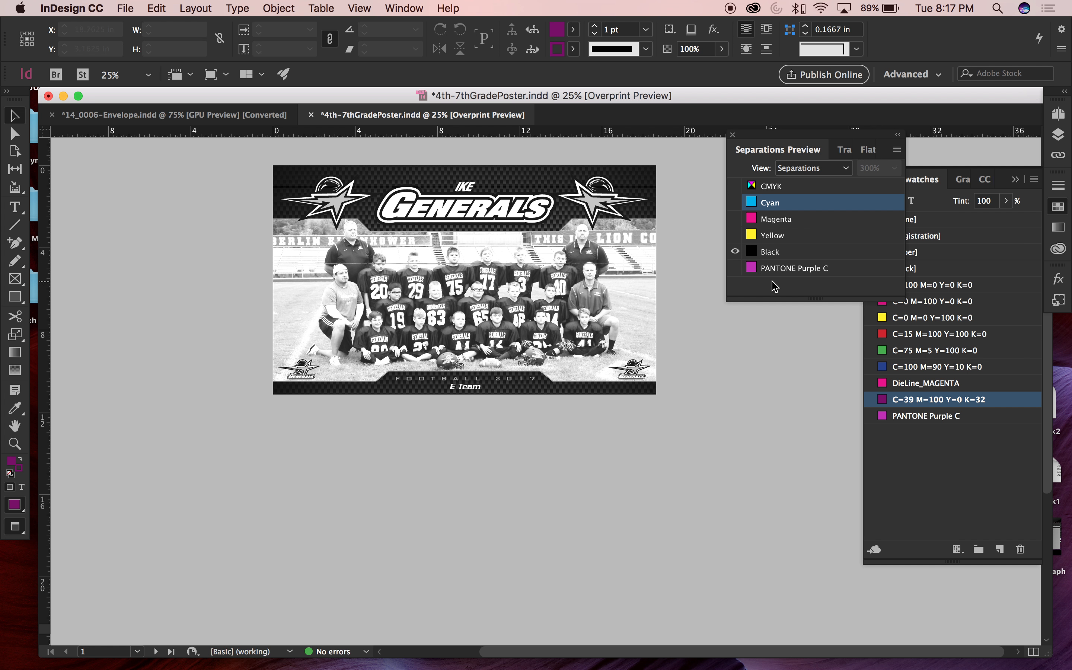
Step: Turn the Yellow, Magenta and Cyan plates back on and look over the E Team page
left_click(735, 234)
left_click(734, 219)
left_click(738, 202)
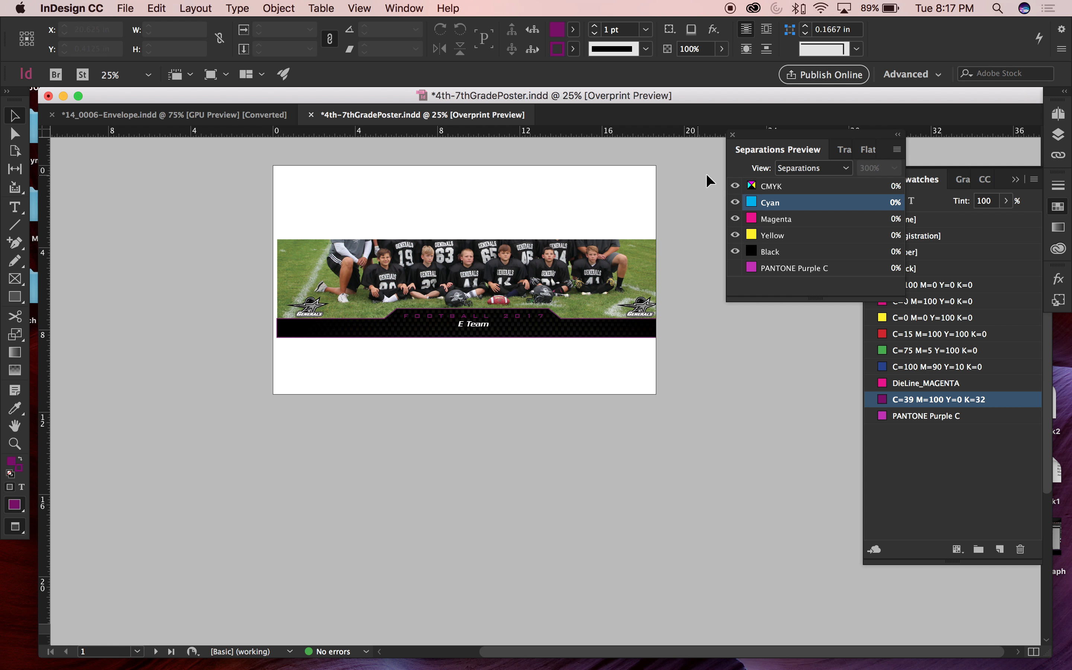
key("super+equal")
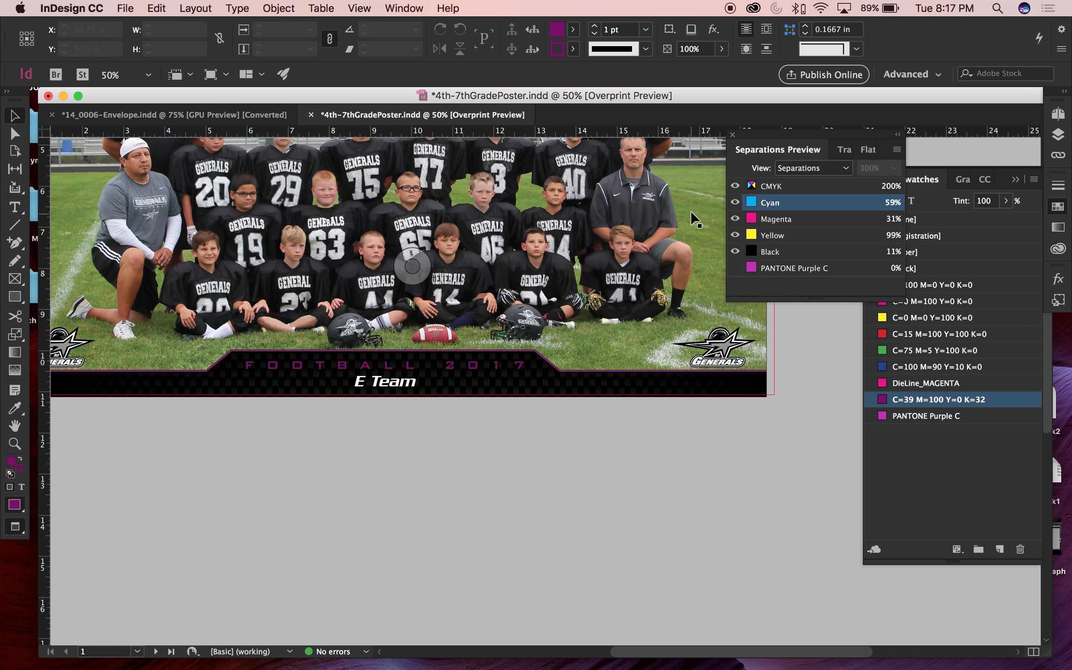
scroll(632, 445, "up", 5)
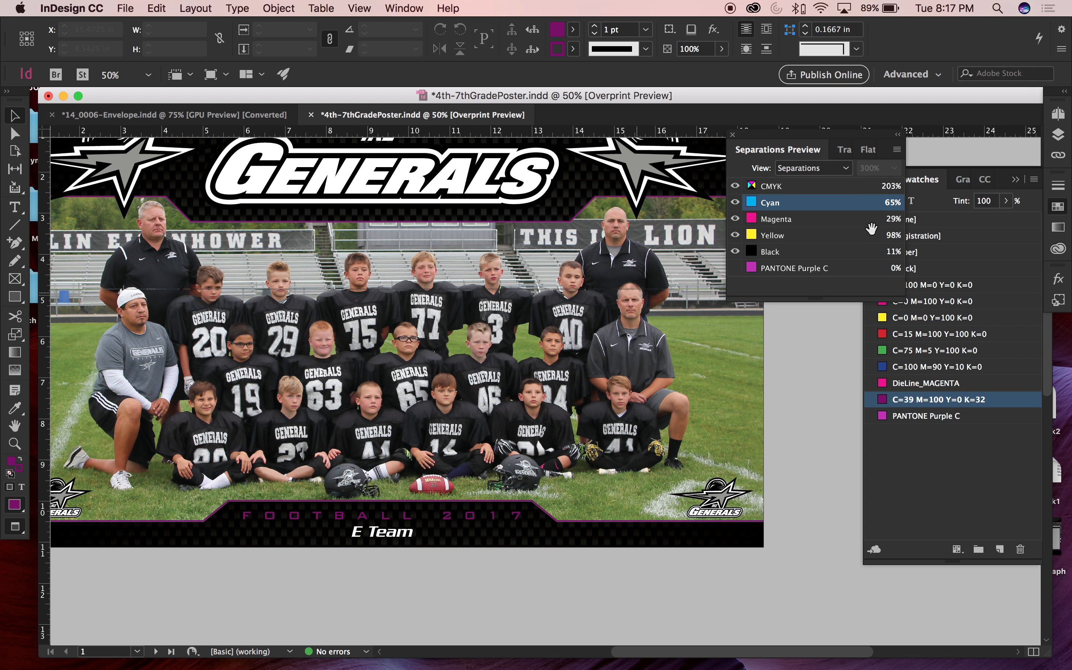
Step: Hide the Yellow, Magenta and Cyan plates again and compare both team pages in Black only
left_click(735, 235)
left_click(734, 218)
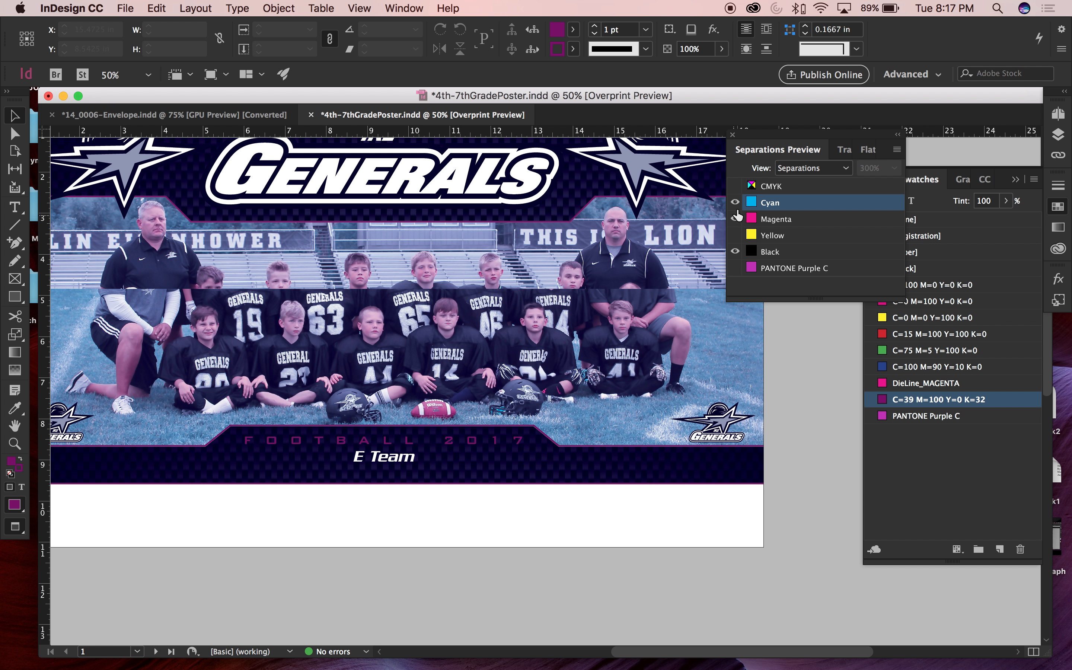
left_click(735, 202)
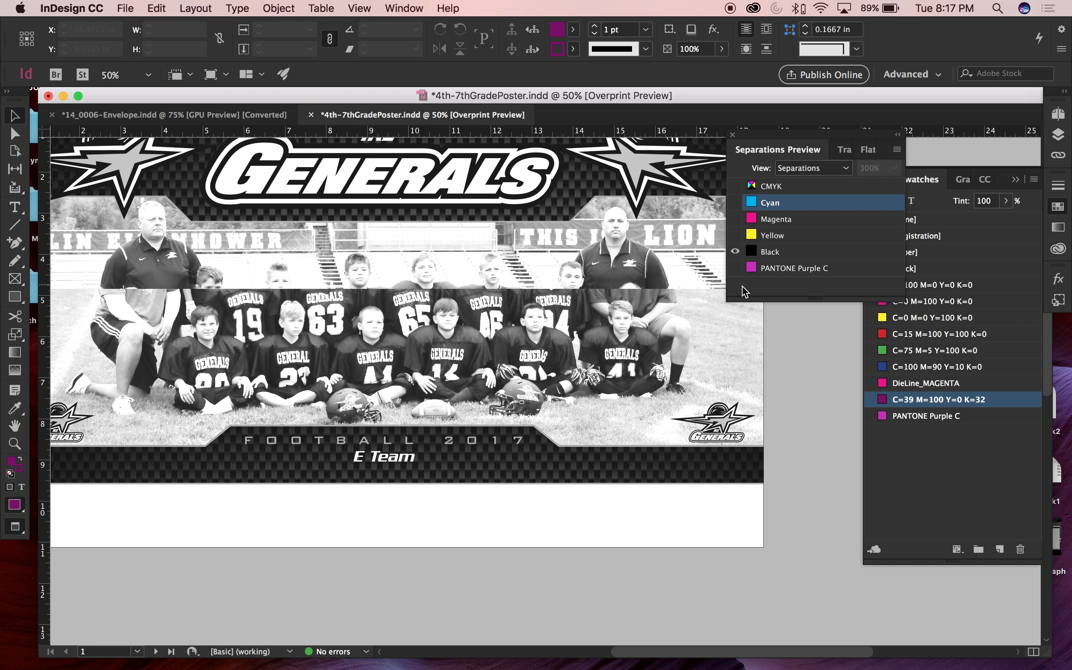
key("super+minus")
scroll(657, 385, "down", 5)
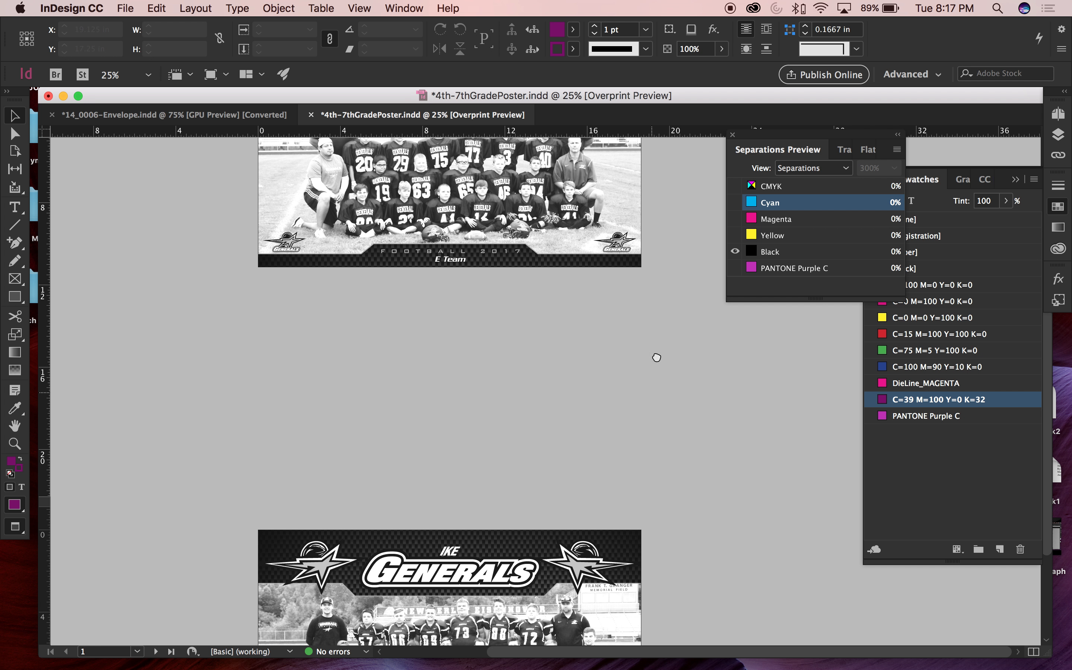
scroll(636, 409, "up", 4)
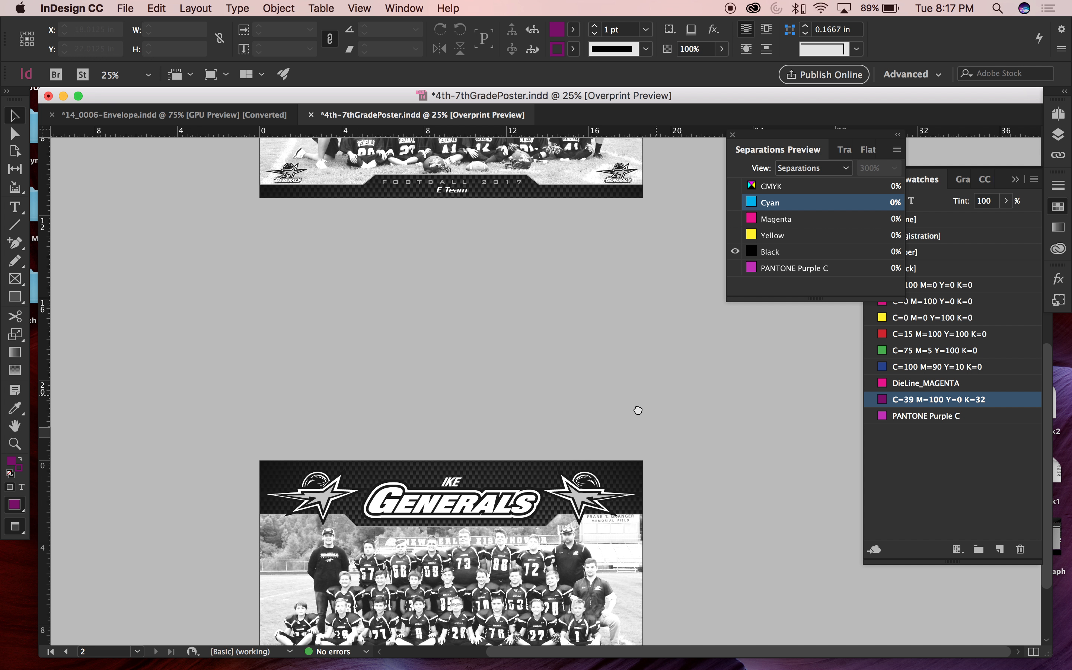